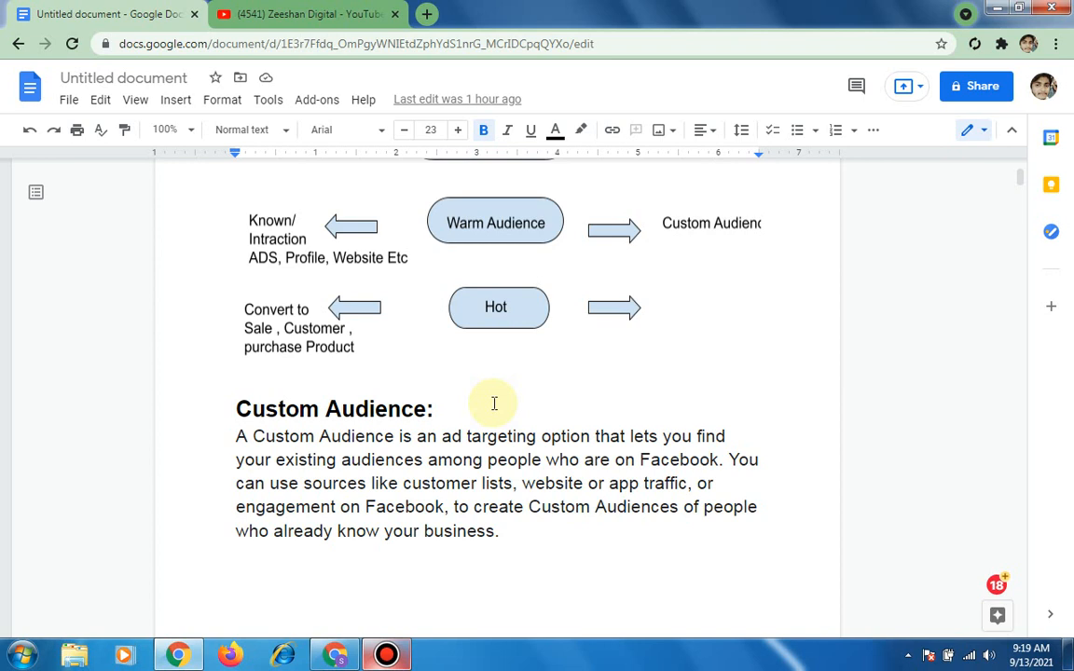
Read the Custom Audience and Lookalike Audience definitions in the document
{"action": "scroll", "coordinate": [494, 403], "scroll_direction": "down", "scroll_amount": 3}
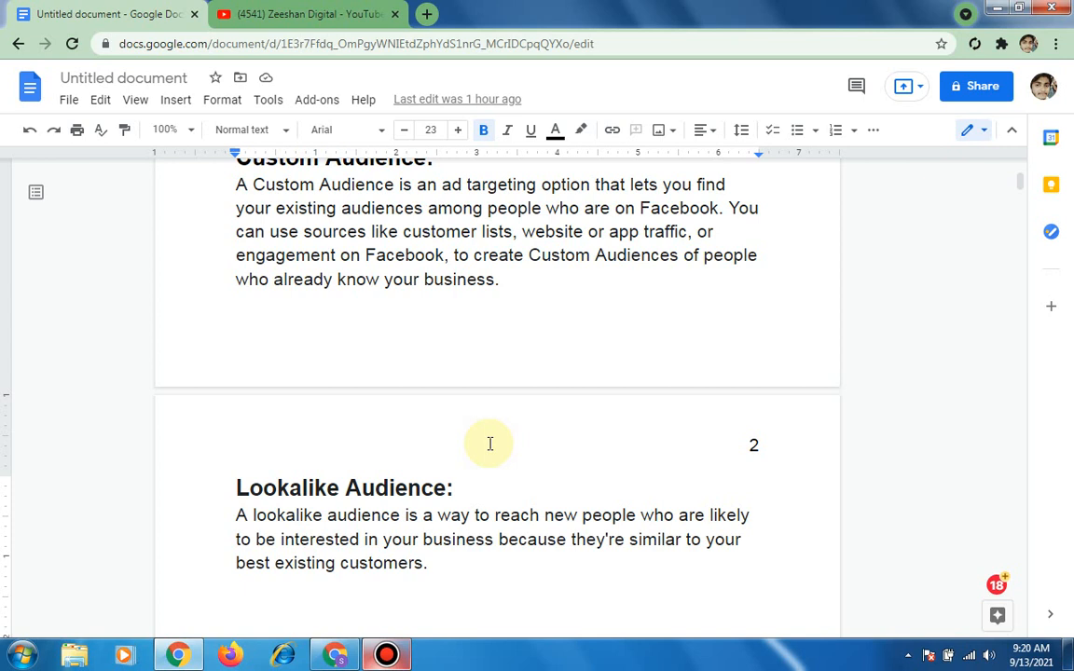
{"action": "scroll", "coordinate": [573, 442], "scroll_direction": "down", "scroll_amount": 1}
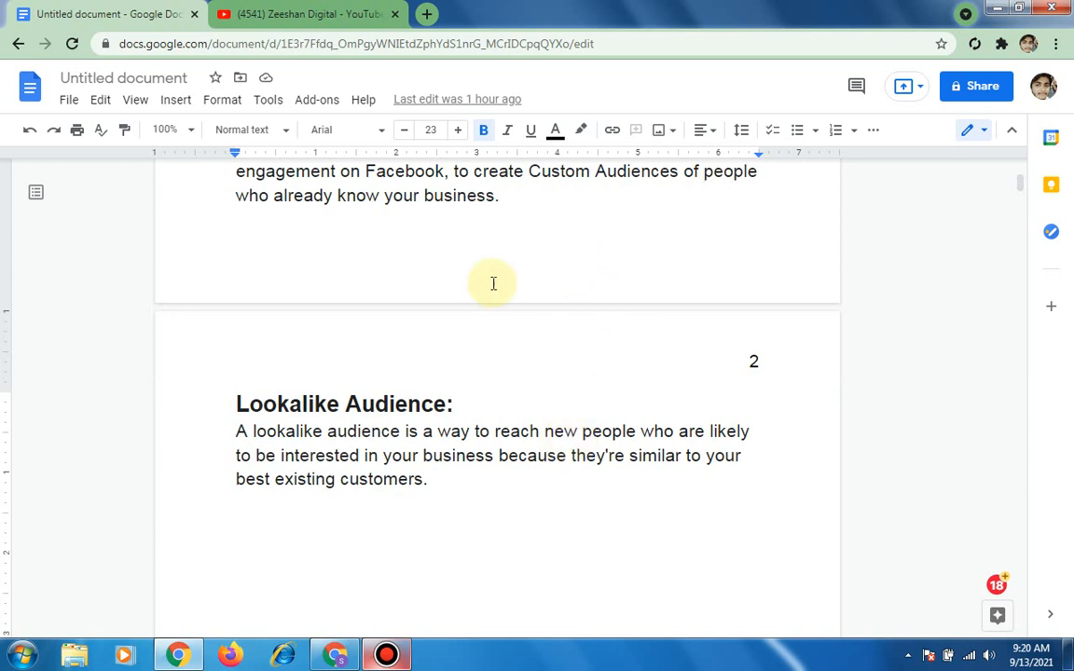
{"action": "scroll", "coordinate": [462, 250], "scroll_direction": "up", "scroll_amount": 2}
{"action": "scroll", "coordinate": [461, 250], "scroll_direction": "down", "scroll_amount": 2}
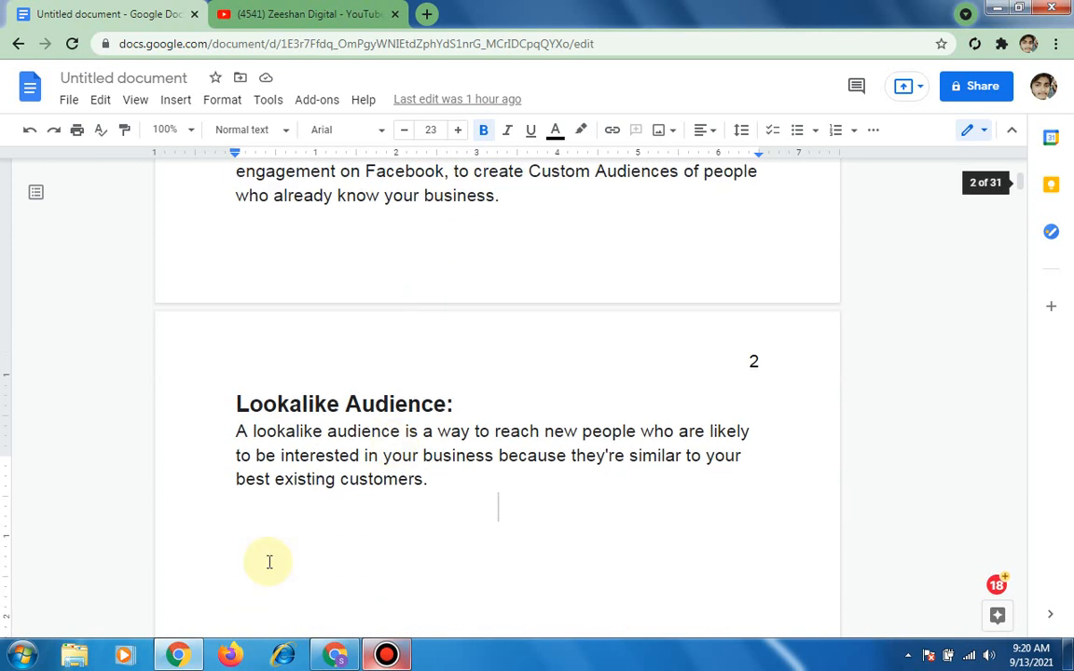
Switch to the Ads Manager Audiences page and look through the complete list of business and advertising tools
{"action": "left_click", "coordinate": [332, 660]}
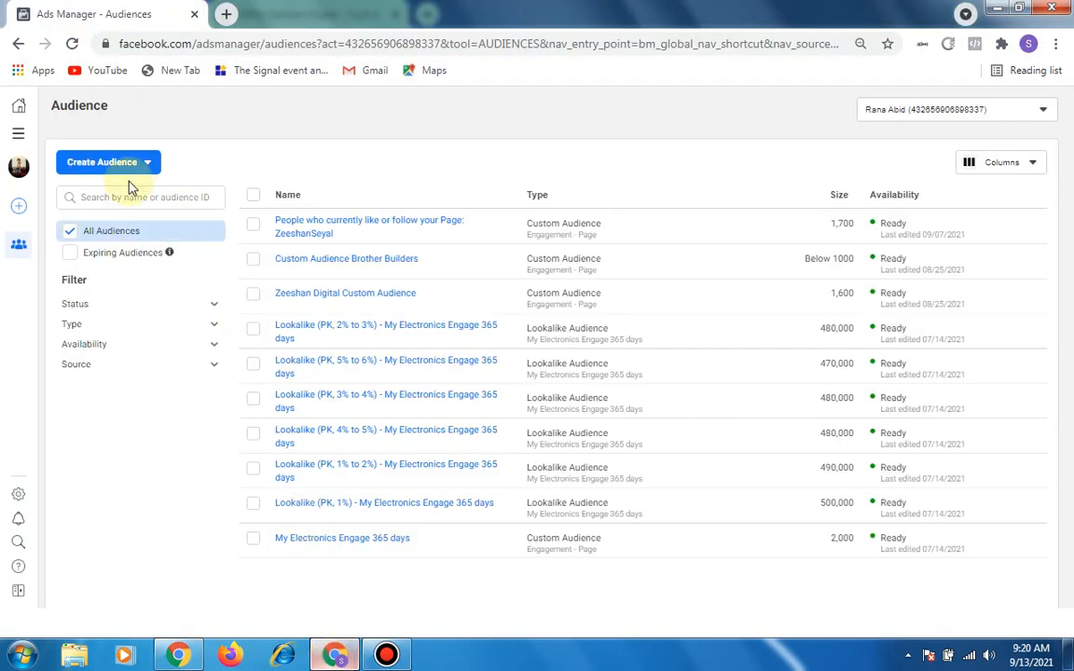
{"action": "left_click", "coordinate": [16, 135]}
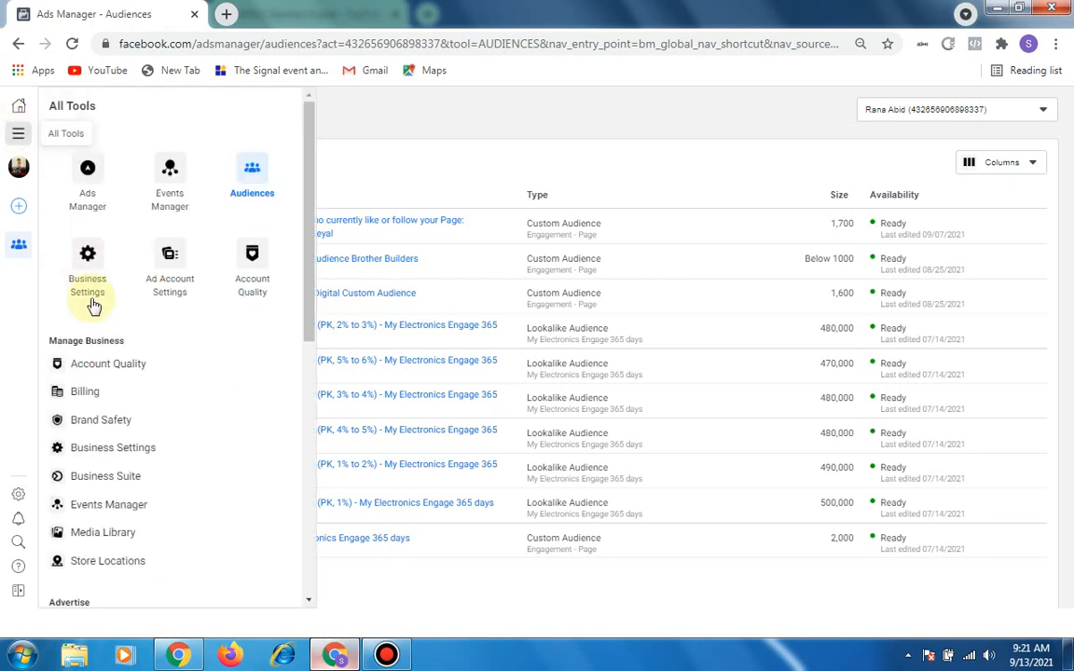
{"action": "scroll", "coordinate": [136, 347], "scroll_direction": "down", "scroll_amount": 2}
{"action": "scroll", "coordinate": [136, 347], "scroll_direction": "down", "scroll_amount": 3}
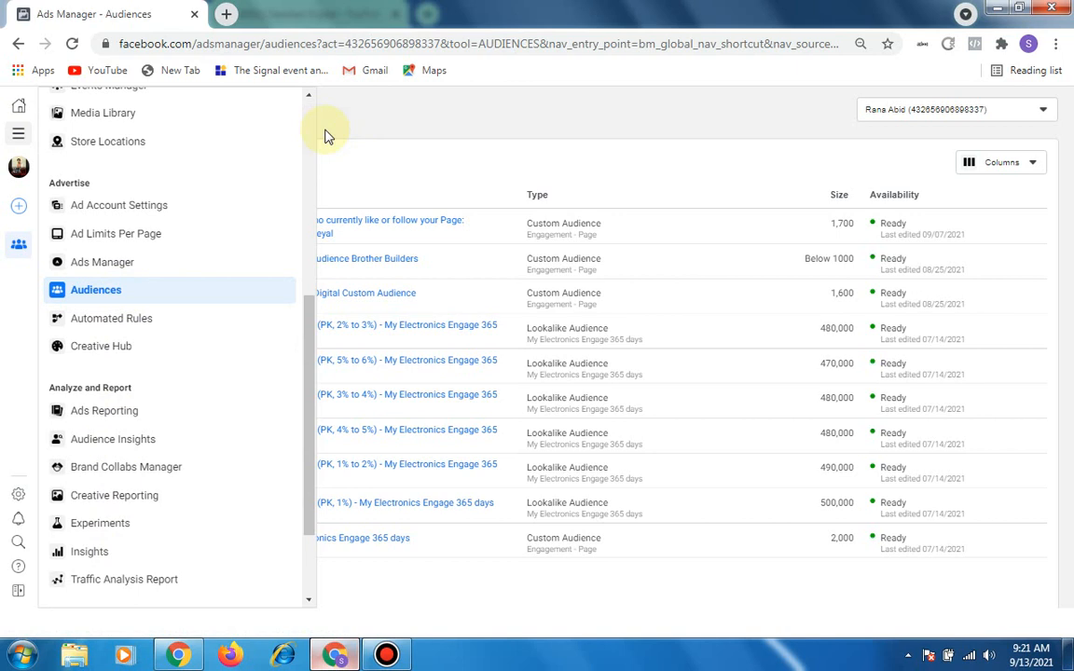
{"action": "left_click", "coordinate": [362, 188]}
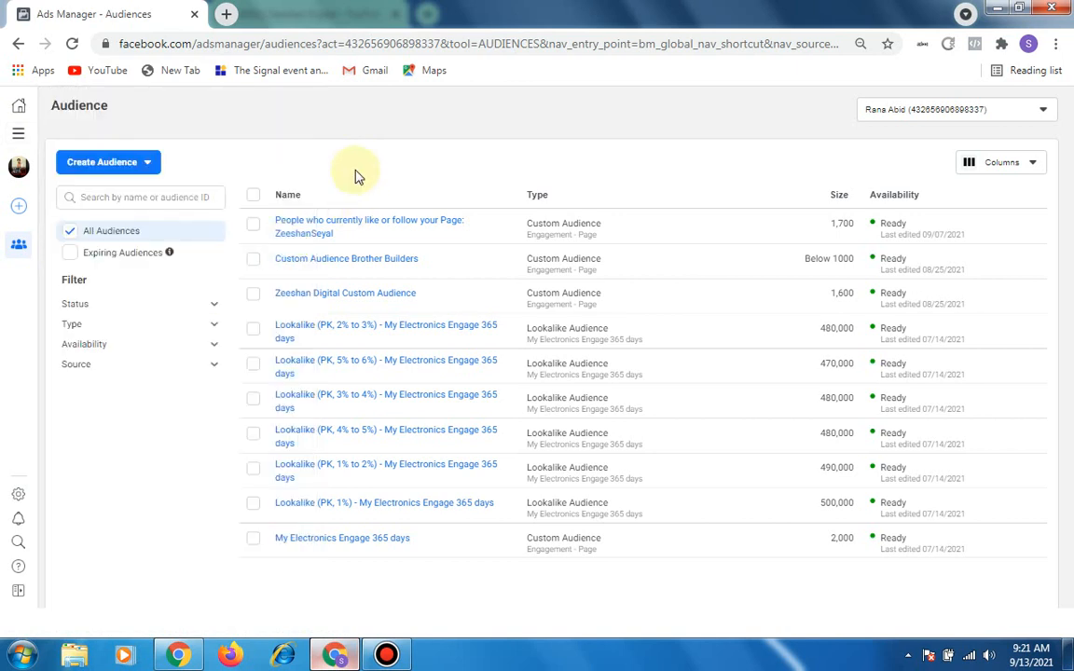
View the audience types offered for creation and the summary of the existing page-followers audience
{"action": "left_click", "coordinate": [152, 164]}
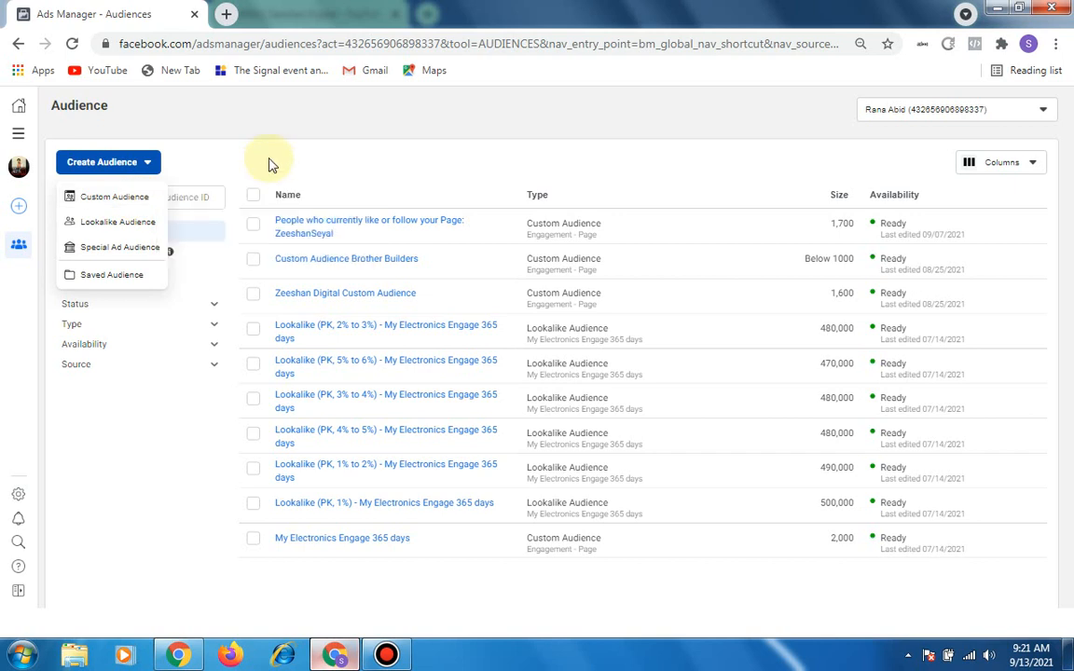
{"action": "left_click", "coordinate": [261, 182]}
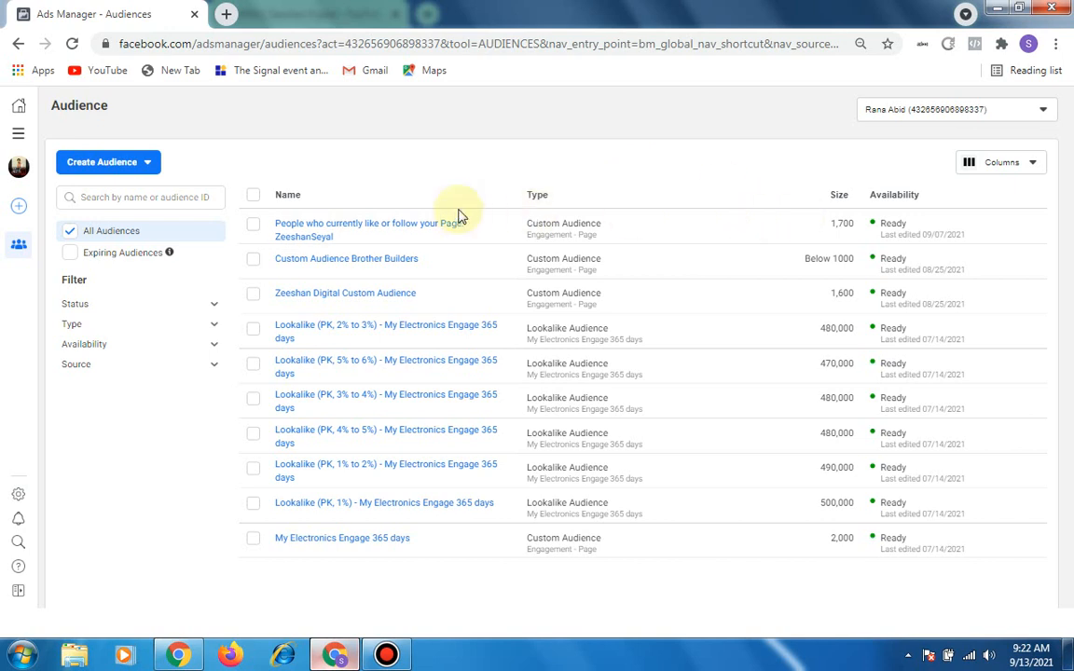
{"action": "mouse_move", "coordinate": [446, 233]}
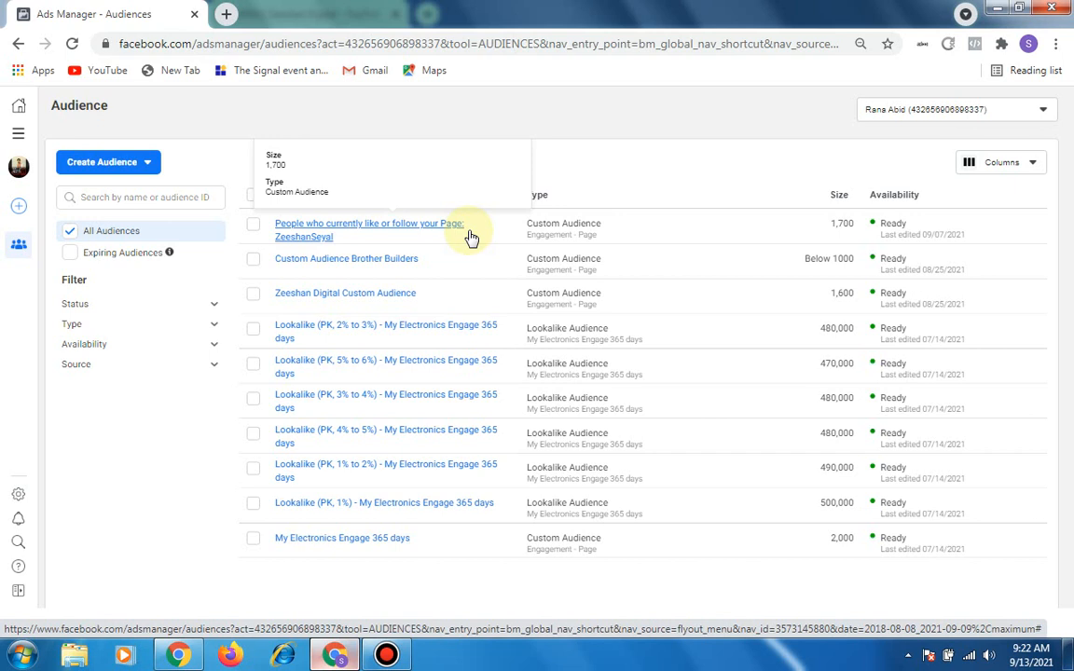
Open a new custom audience with Website as its source to view the pixel setup, and close it without continuing
{"action": "left_click", "coordinate": [137, 168]}
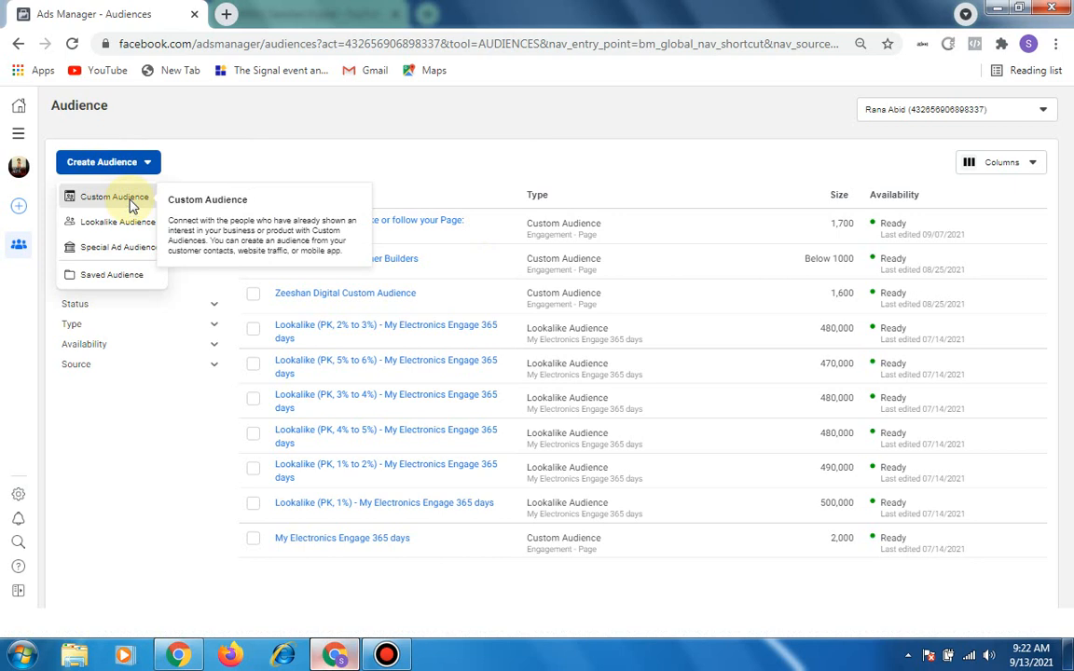
{"action": "left_click", "coordinate": [132, 201]}
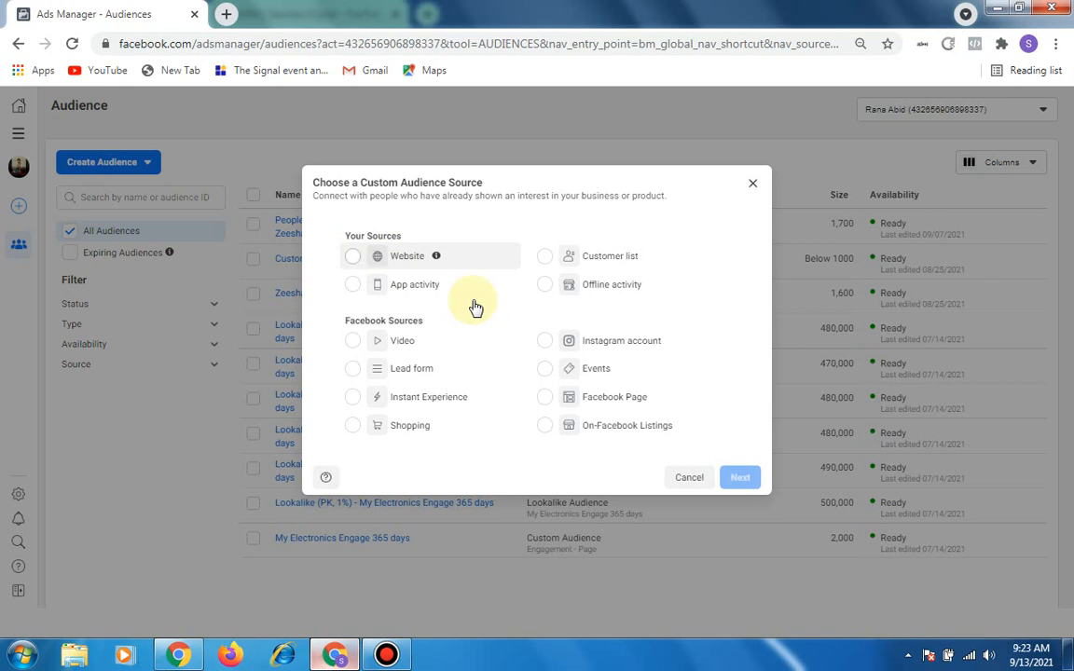
{"action": "left_click", "coordinate": [408, 256]}
{"action": "left_click", "coordinate": [738, 478]}
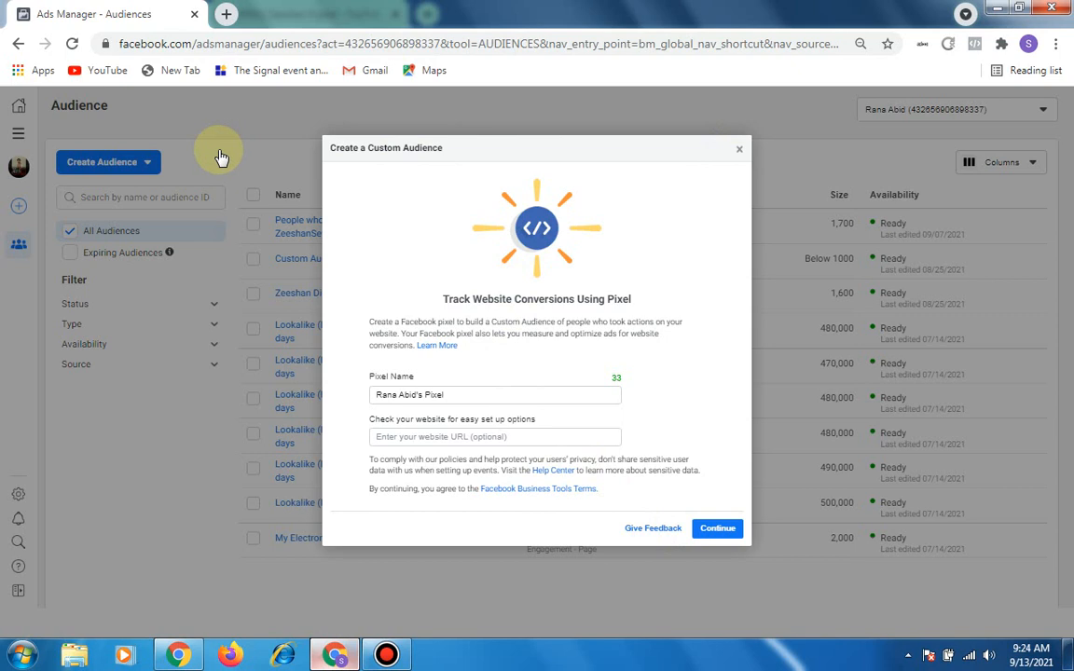
{"action": "left_click", "coordinate": [740, 149]}
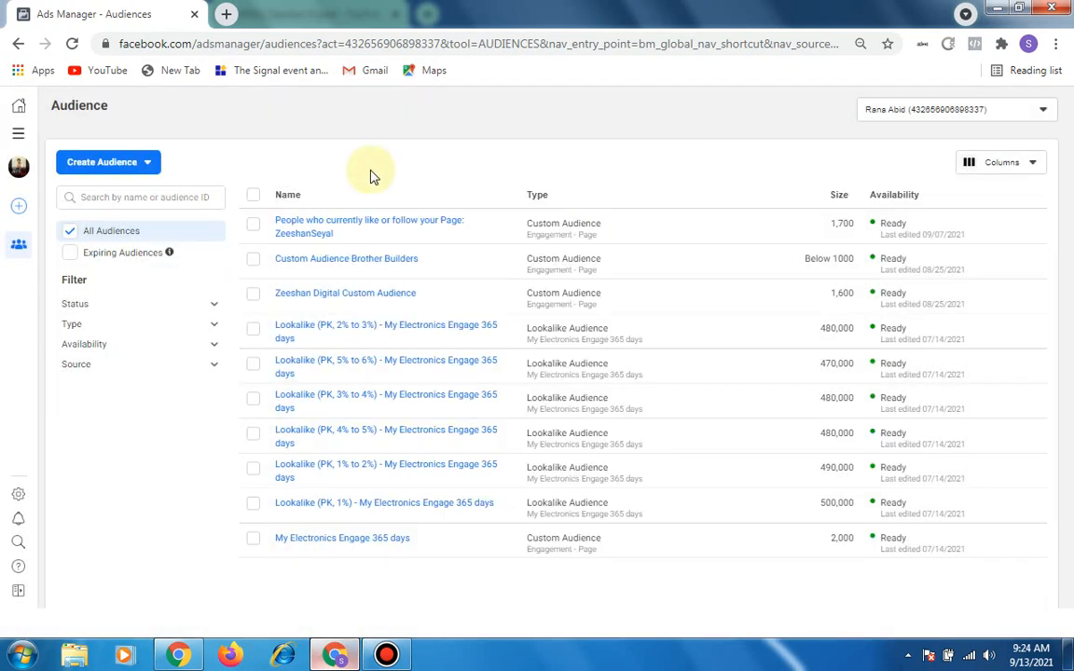
Start a new custom audience with App activity as its source
{"action": "left_click", "coordinate": [148, 168]}
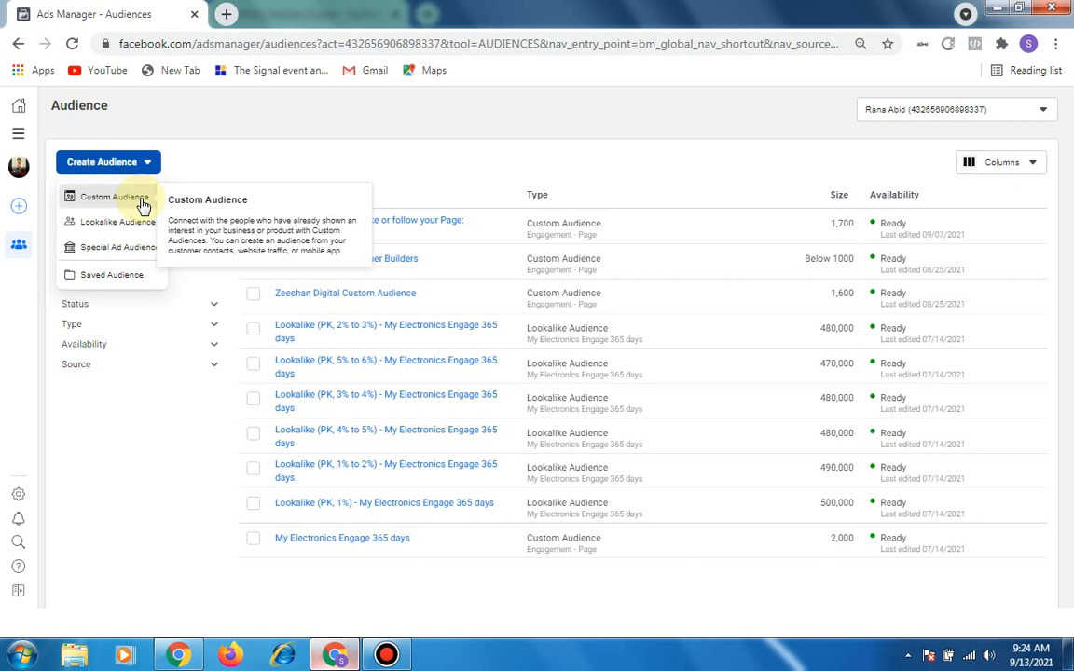
{"action": "left_click", "coordinate": [143, 205]}
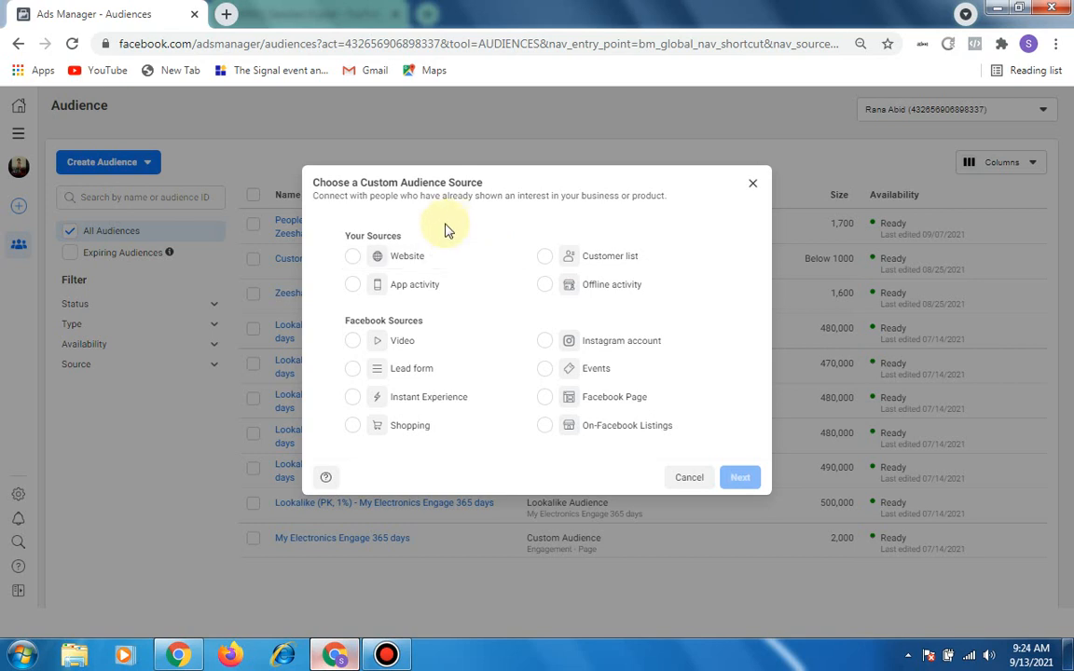
{"action": "left_click", "coordinate": [355, 291]}
{"action": "left_click", "coordinate": [740, 478]}
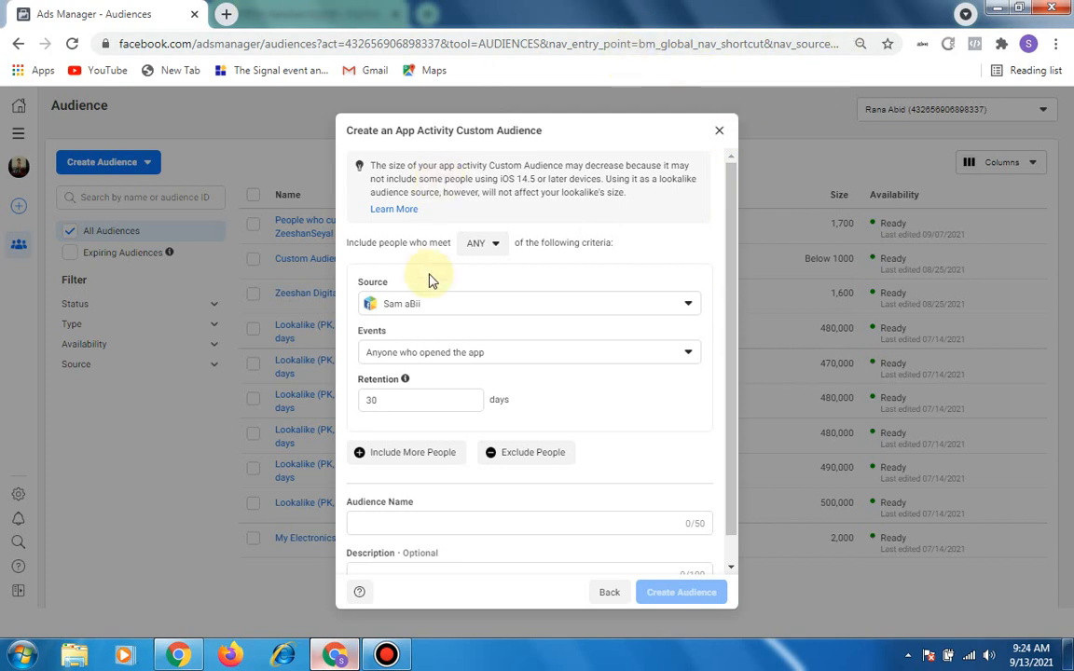
Review the available app sources and event options for the app activity audience, keeping the current selections
{"action": "left_click", "coordinate": [688, 308]}
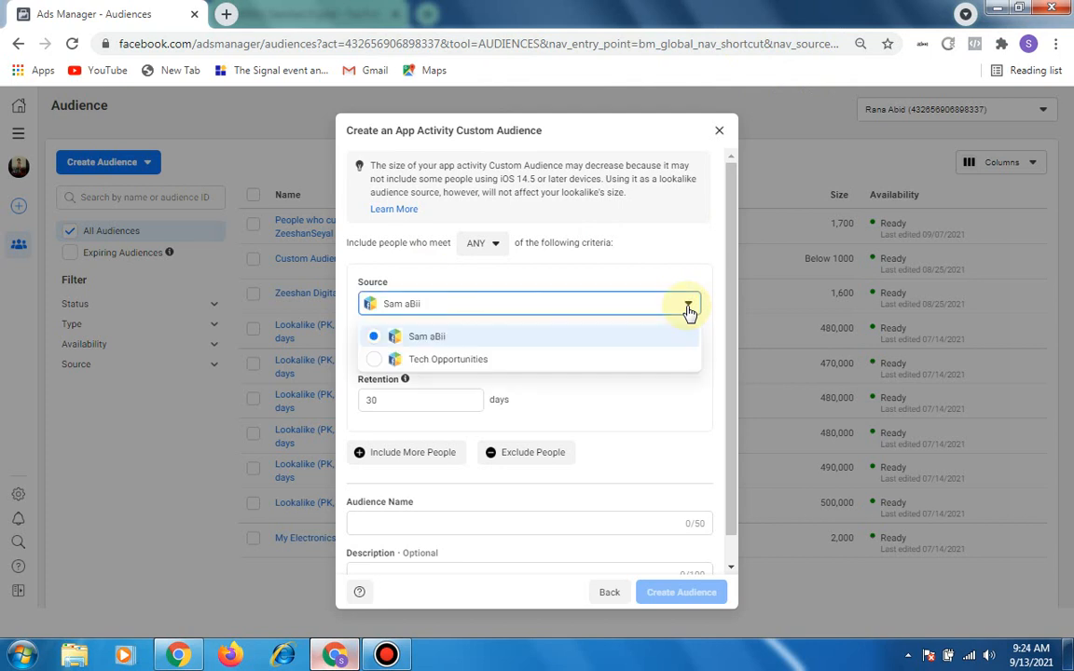
{"action": "left_click", "coordinate": [687, 308]}
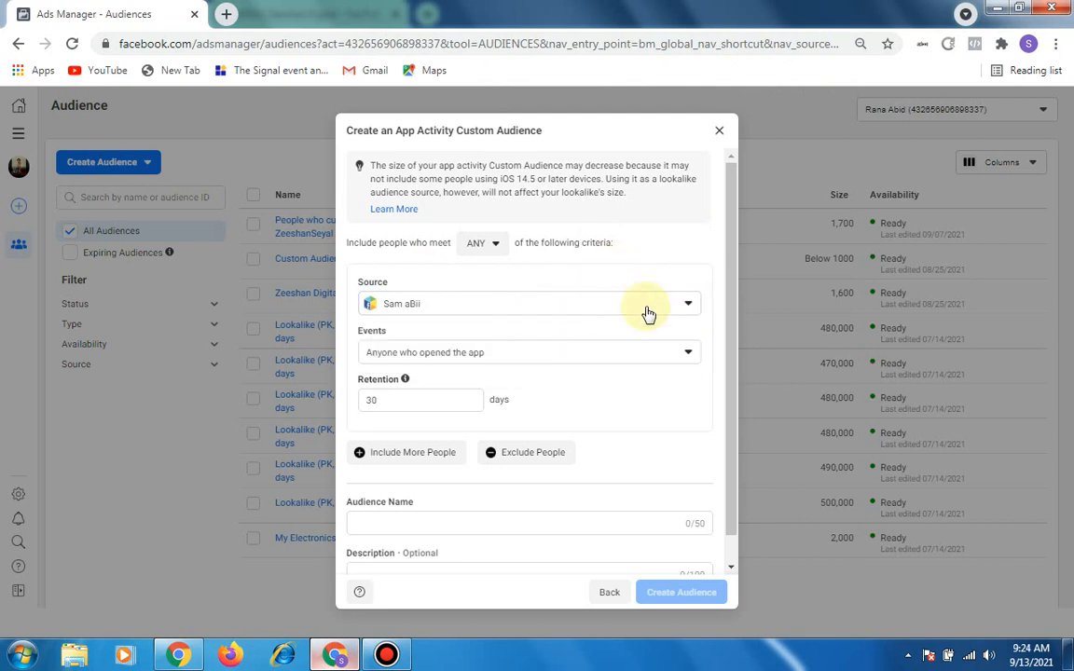
{"action": "left_click", "coordinate": [641, 362]}
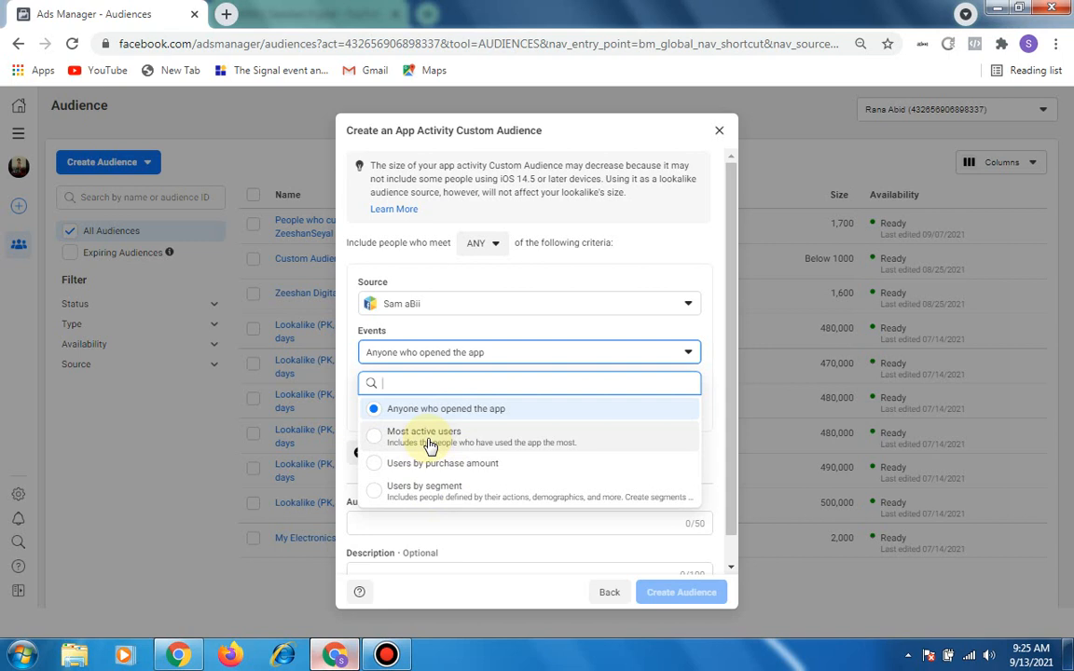
{"action": "left_click", "coordinate": [591, 351]}
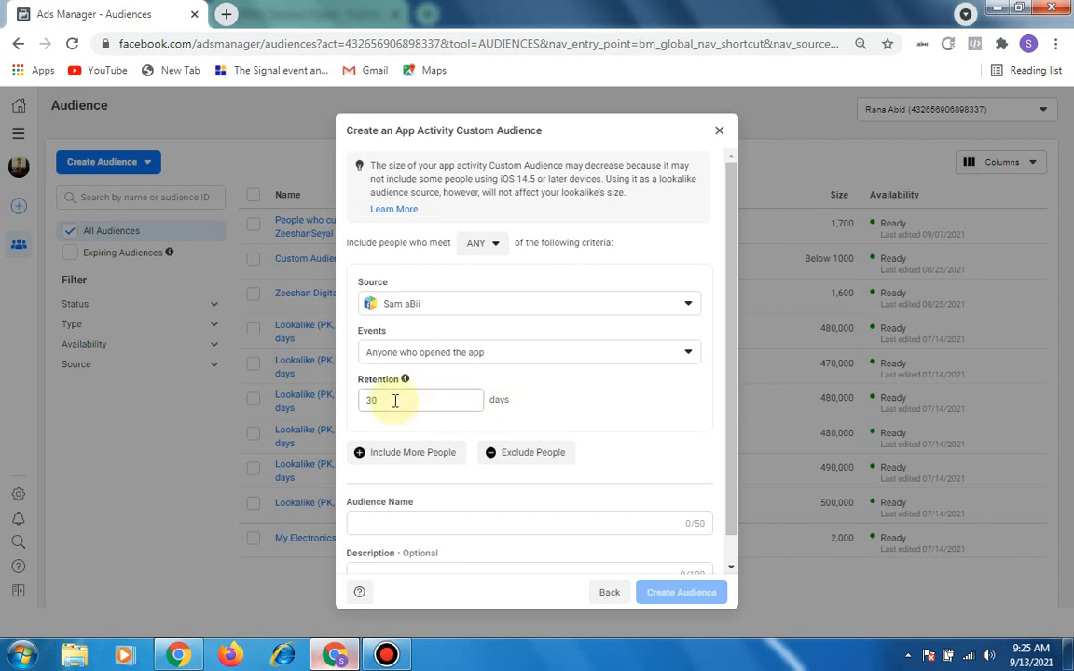
Name the app activity audience "samabii", create it and return to the audience list
{"action": "left_click", "coordinate": [408, 526]}
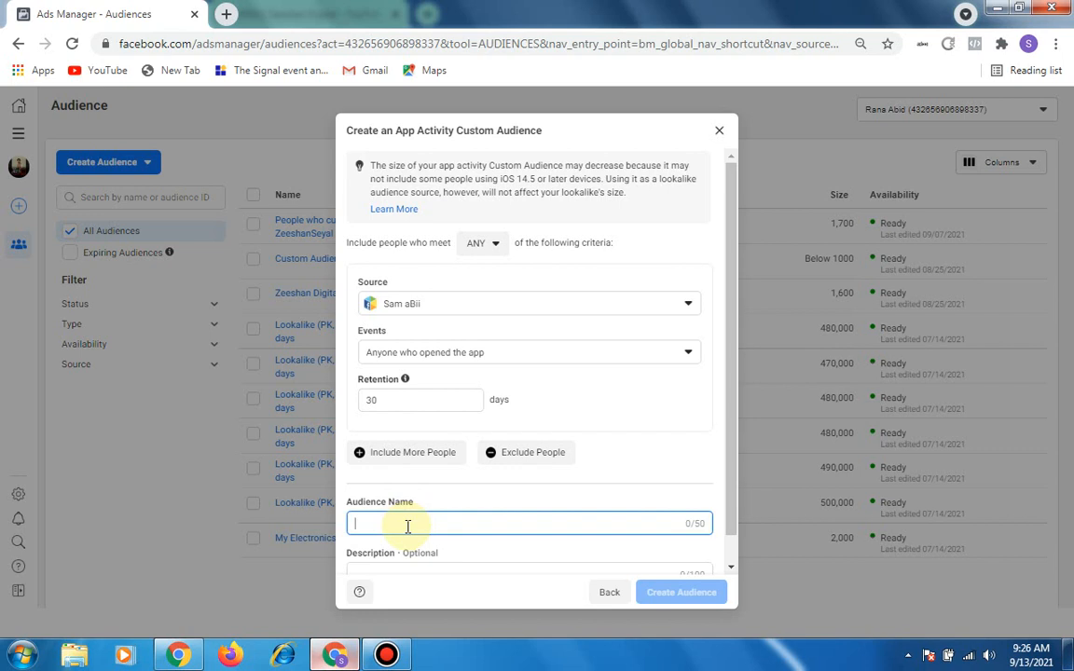
{"action": "type", "text": "samabii"}
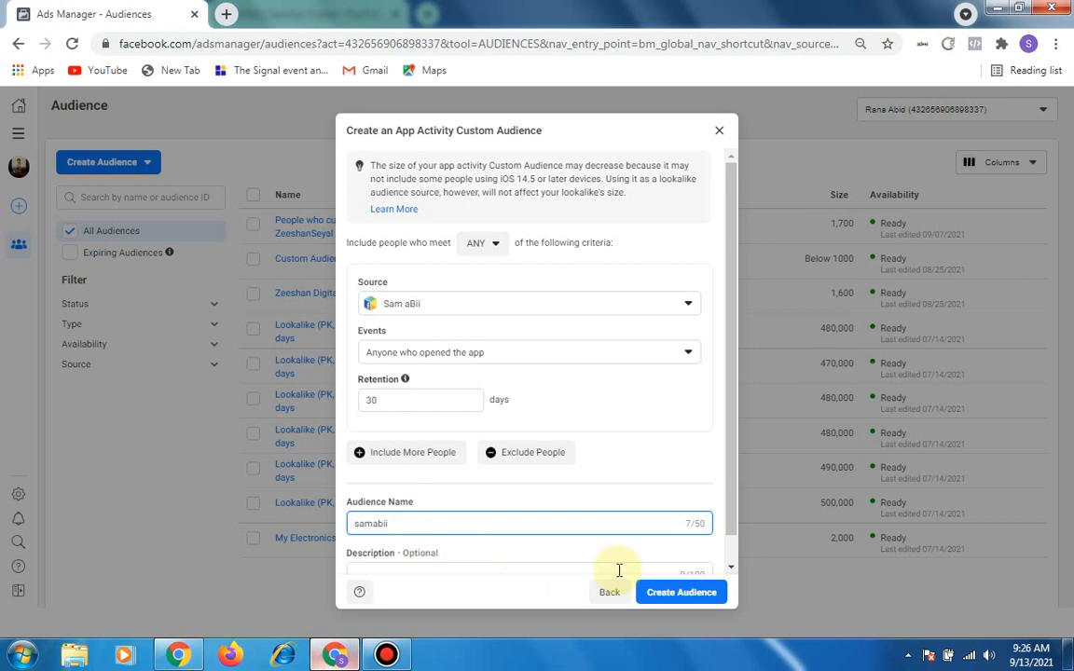
{"action": "scroll", "coordinate": [653, 528], "scroll_direction": "down", "scroll_amount": 1}
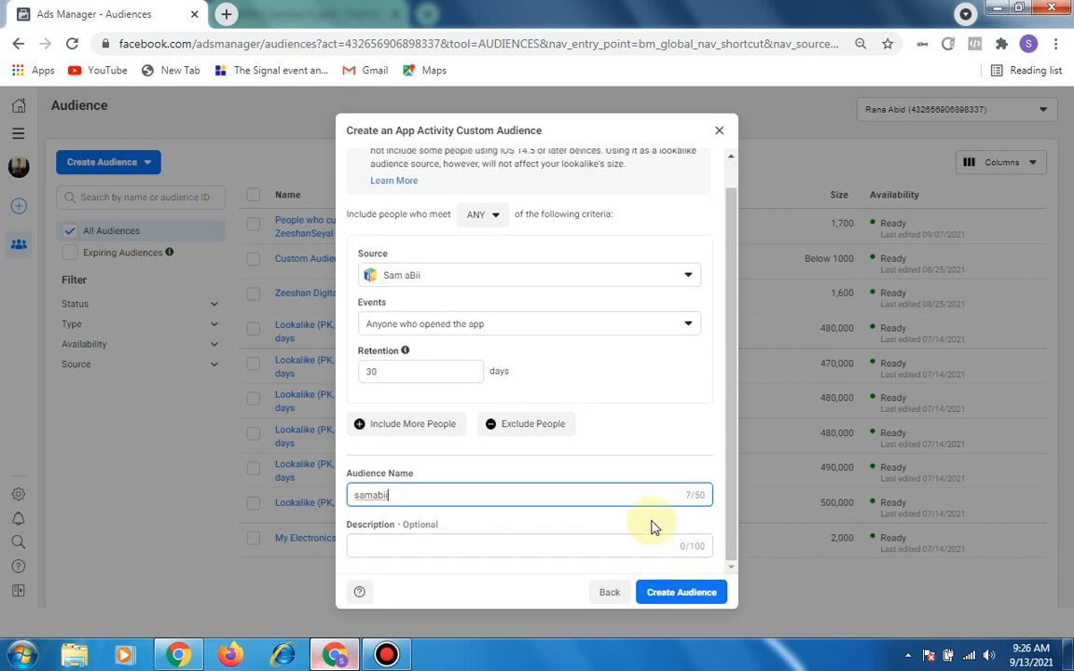
{"action": "left_click", "coordinate": [685, 592]}
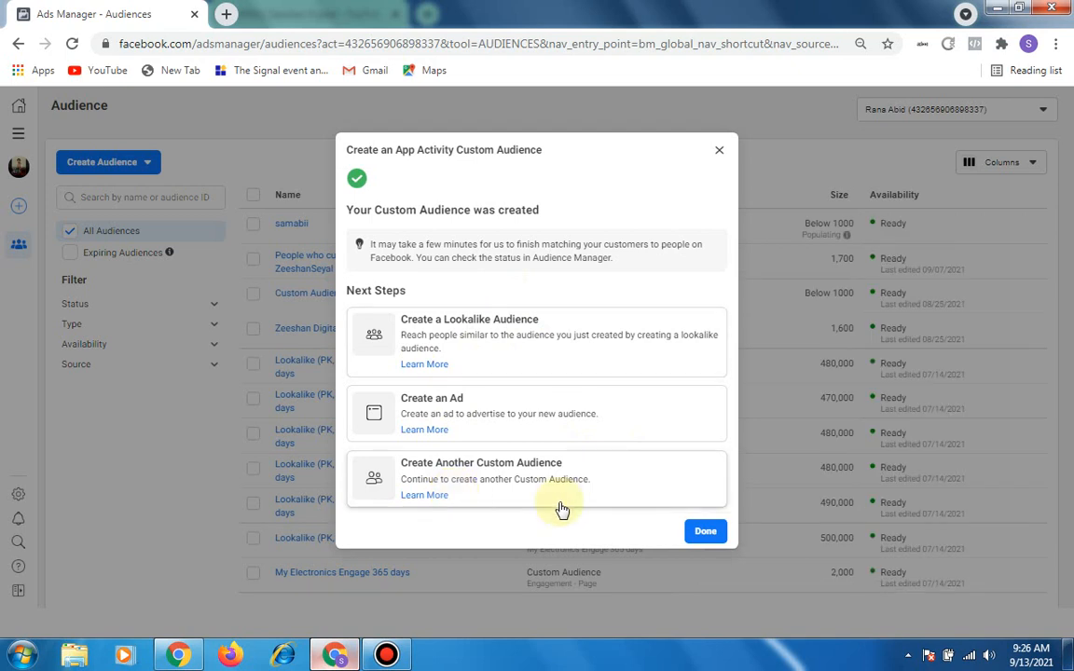
{"action": "left_click", "coordinate": [706, 533]}
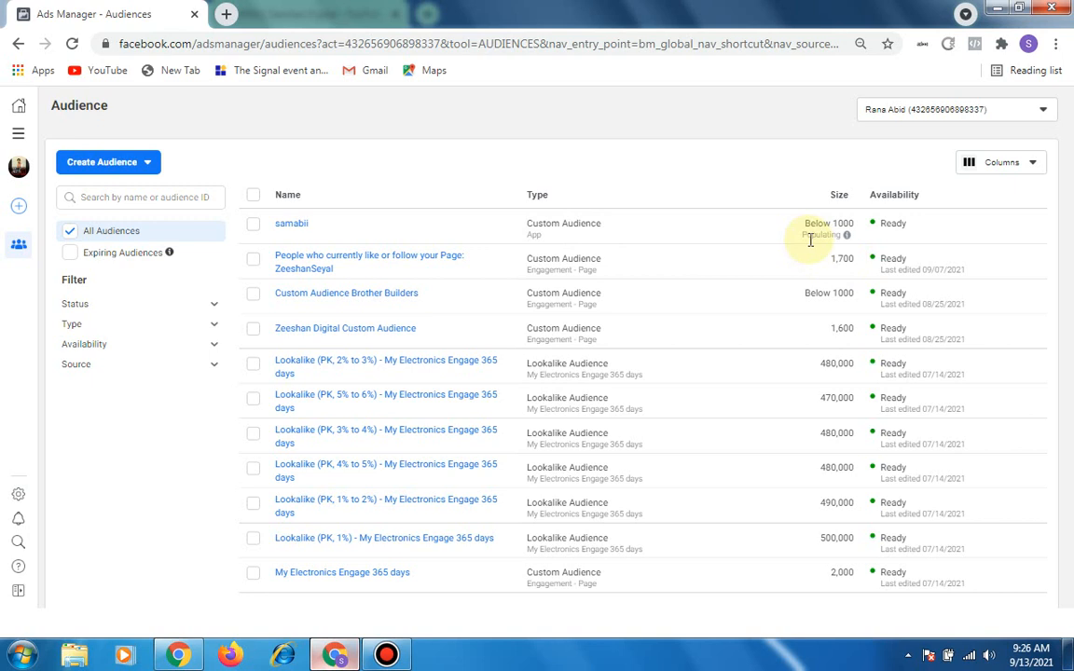
{"action": "mouse_move", "coordinate": [842, 238]}
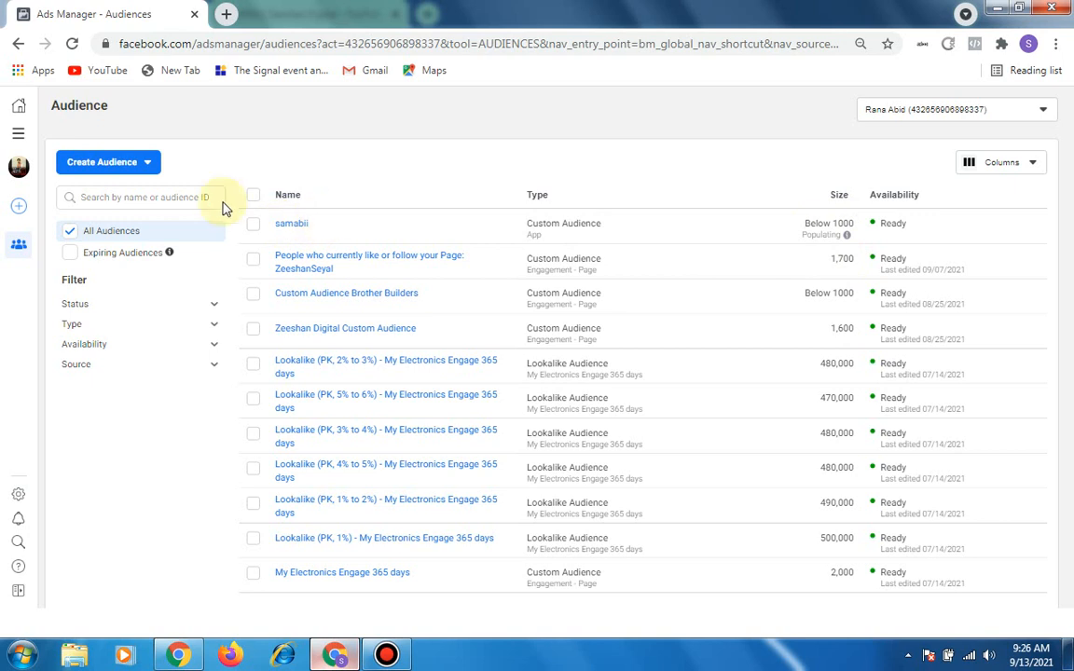
Try to start a custom audience from a Customer list, and cancel adding the ad account to a business
{"action": "left_click", "coordinate": [146, 163]}
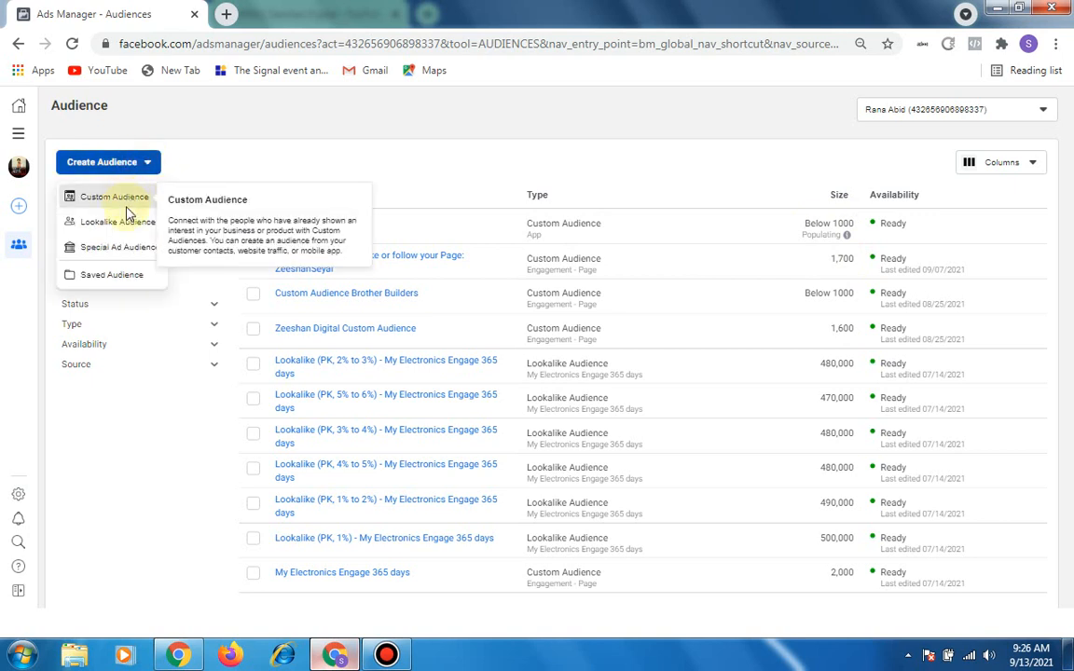
{"action": "left_click", "coordinate": [110, 198]}
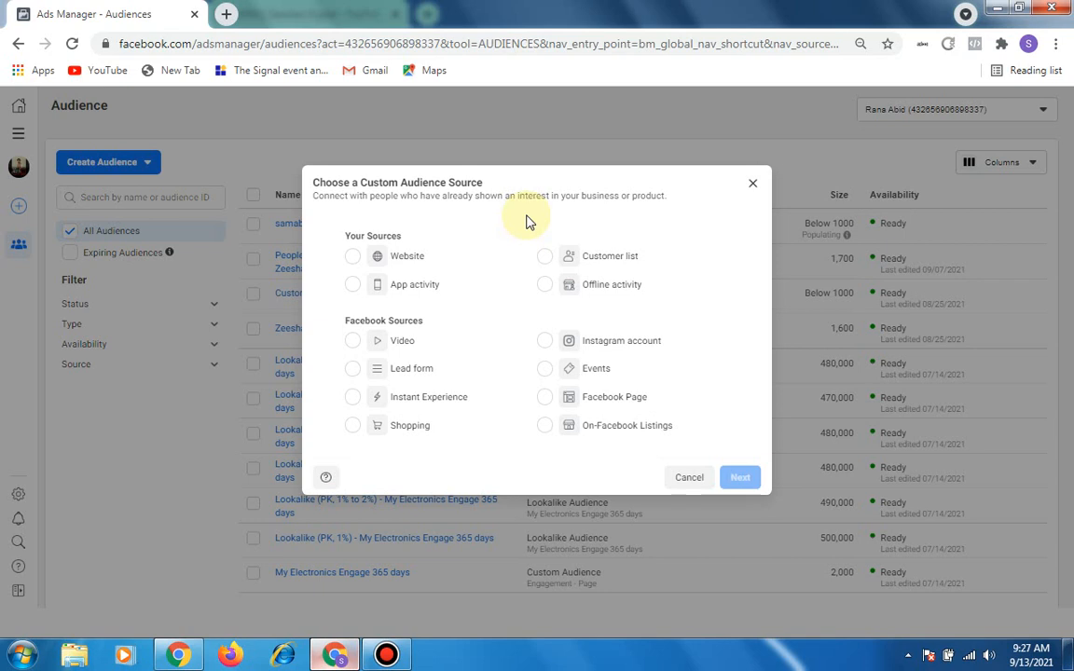
{"action": "left_click", "coordinate": [543, 257]}
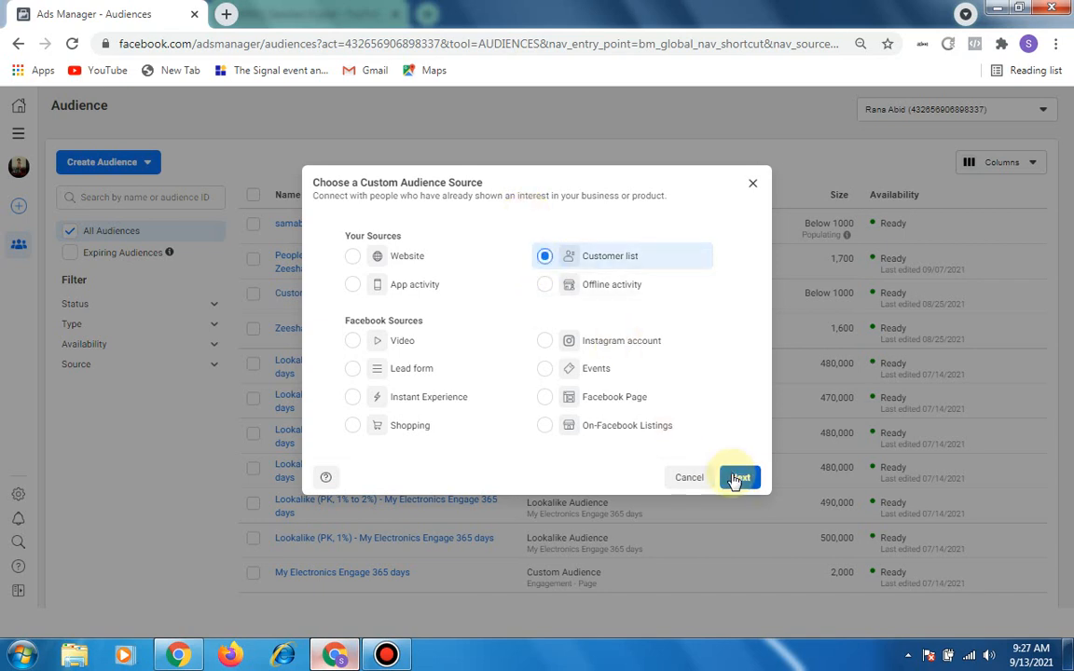
{"action": "left_click", "coordinate": [735, 479]}
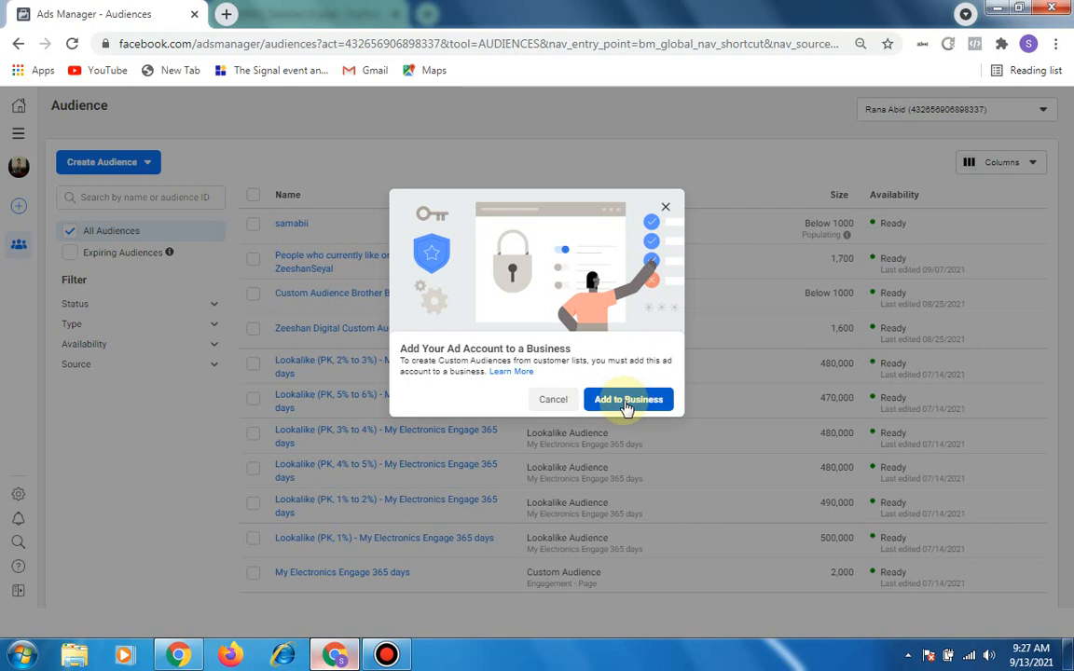
{"action": "left_click", "coordinate": [562, 407]}
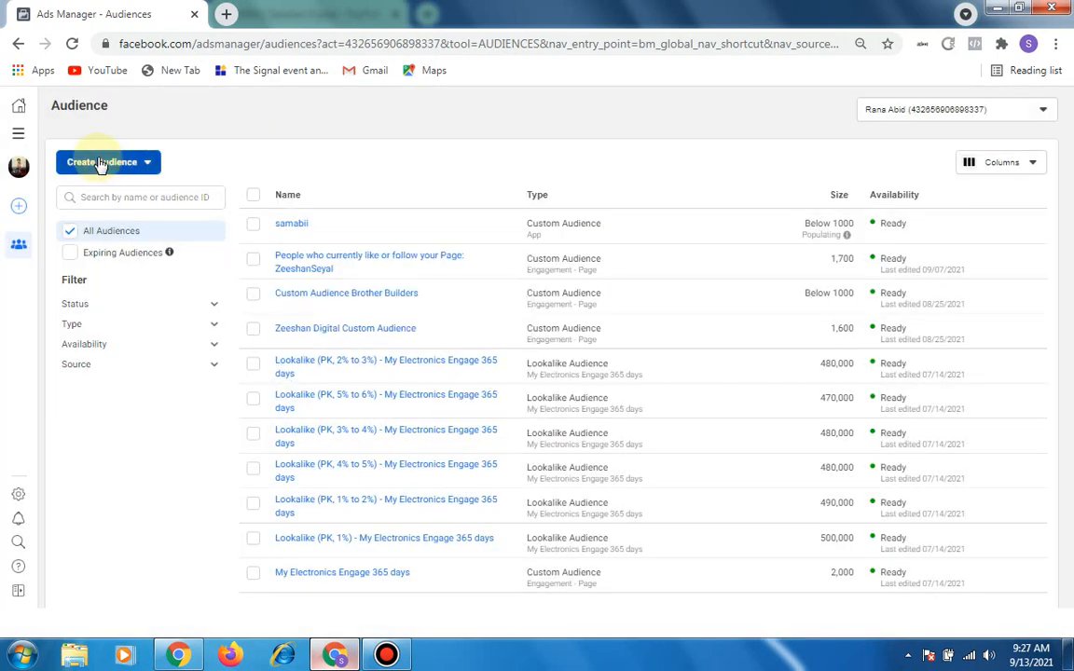
Start a new custom audience with Offline activity as its source
{"action": "left_click", "coordinate": [100, 163]}
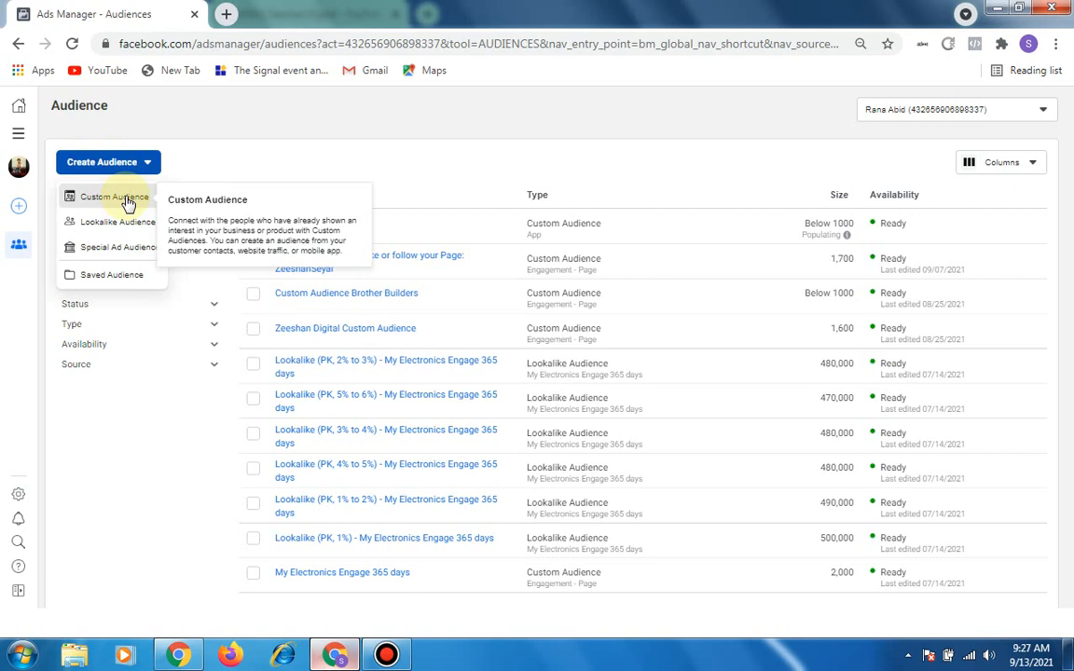
{"action": "left_click", "coordinate": [128, 202]}
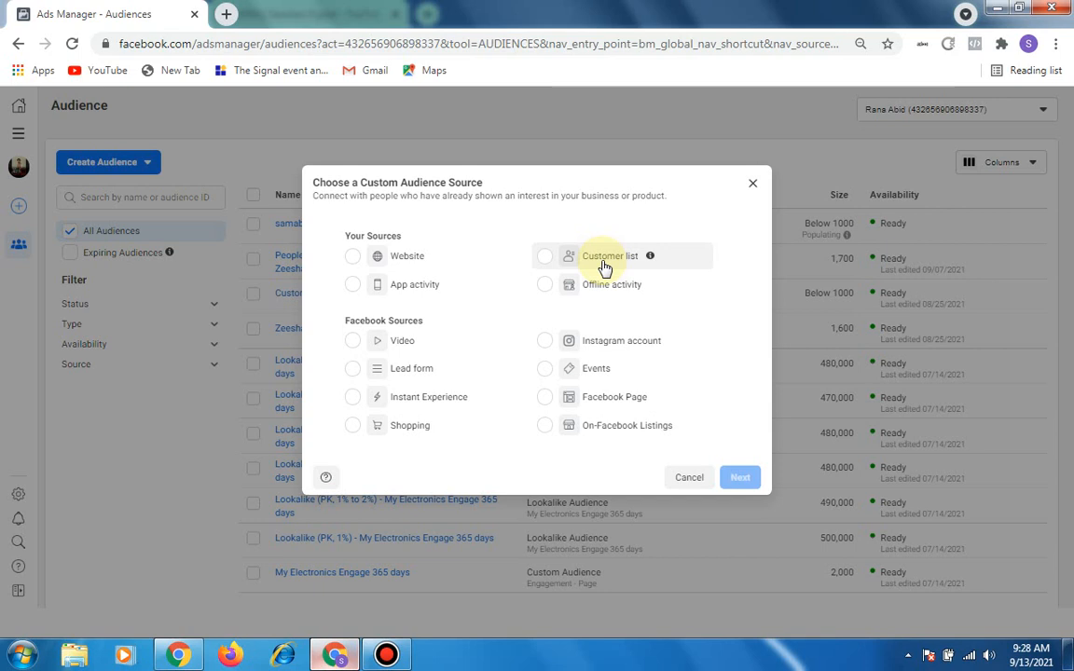
{"action": "left_click", "coordinate": [546, 287]}
{"action": "left_click", "coordinate": [736, 478]}
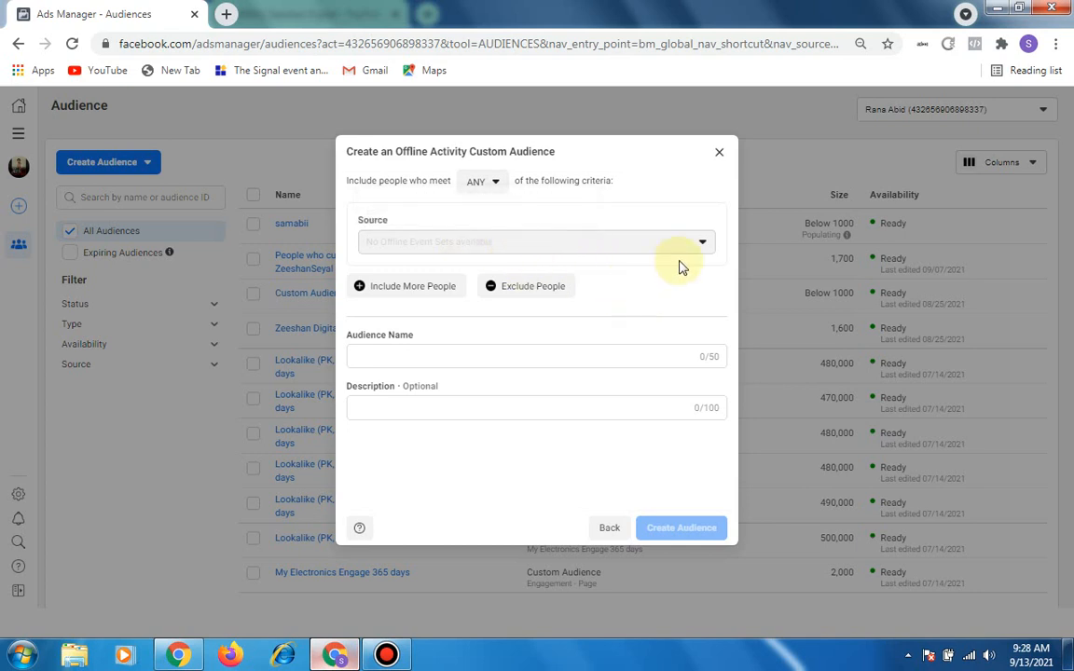
Check the source and audience name fields of the Offline activity audience, and go back to the choice of sources
{"action": "mouse_move", "coordinate": [687, 248]}
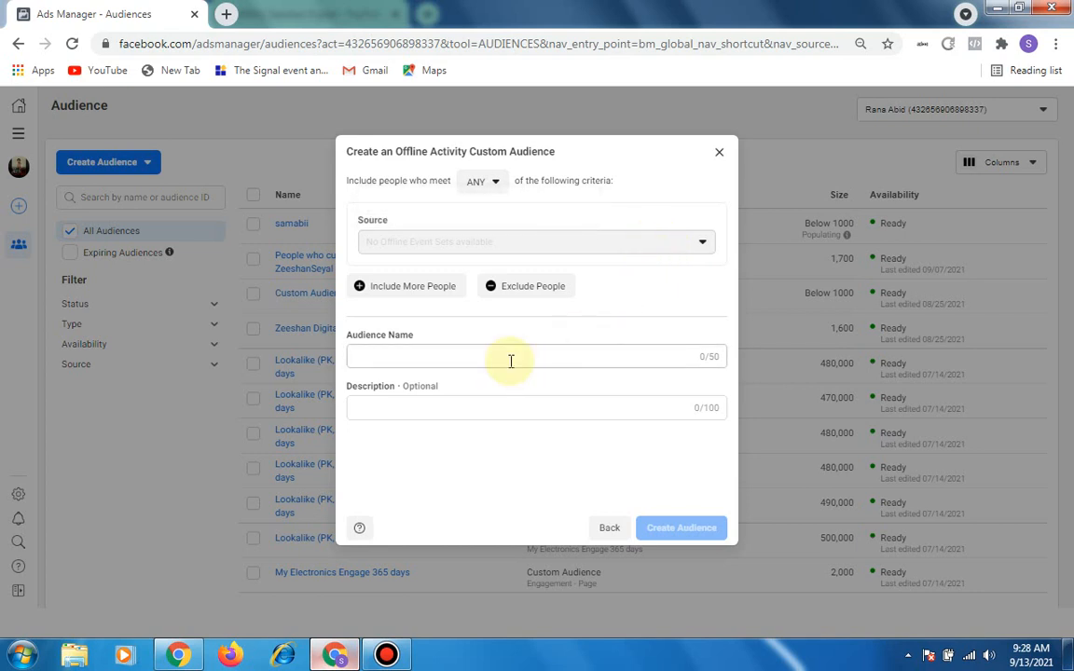
{"action": "left_click", "coordinate": [498, 358]}
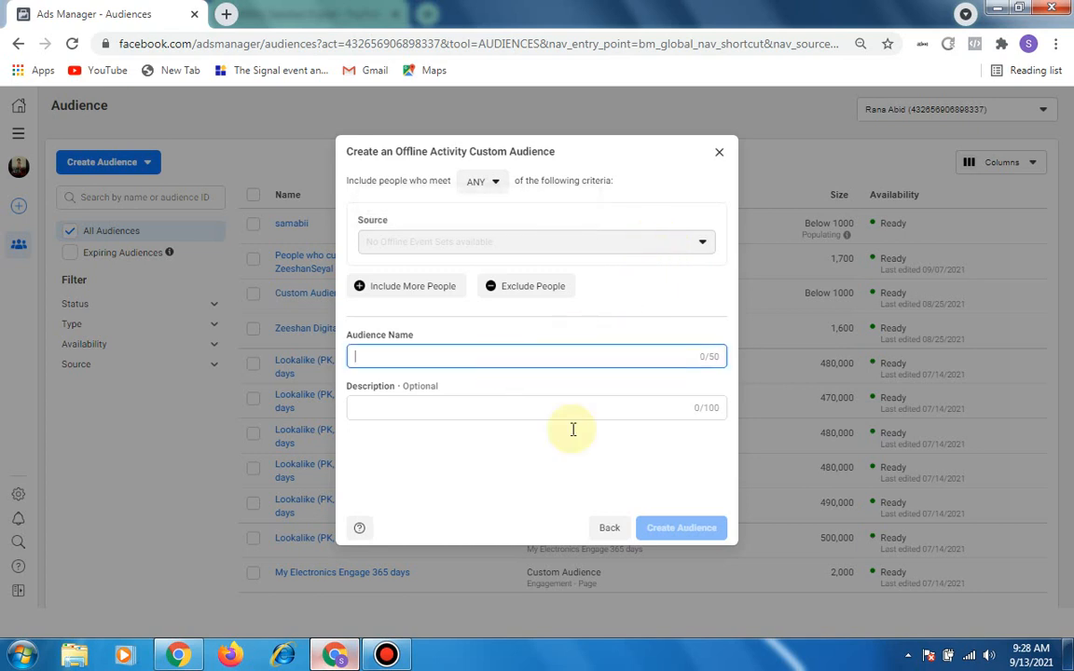
{"action": "left_click", "coordinate": [606, 536]}
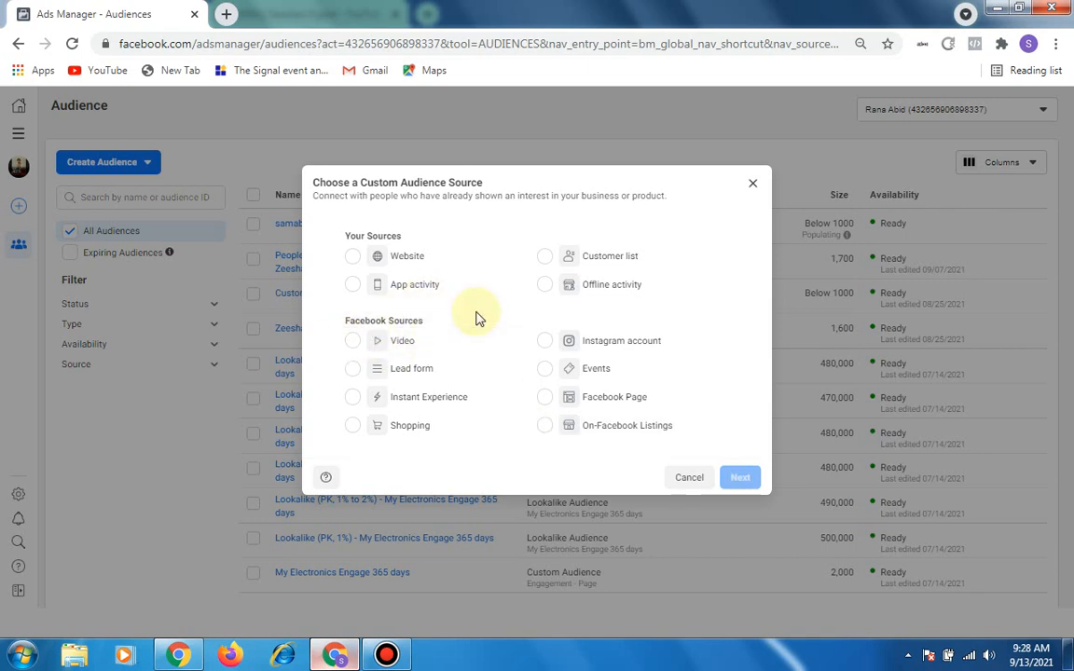
Try to start a custom audience with Video as its source
{"action": "left_click", "coordinate": [352, 341]}
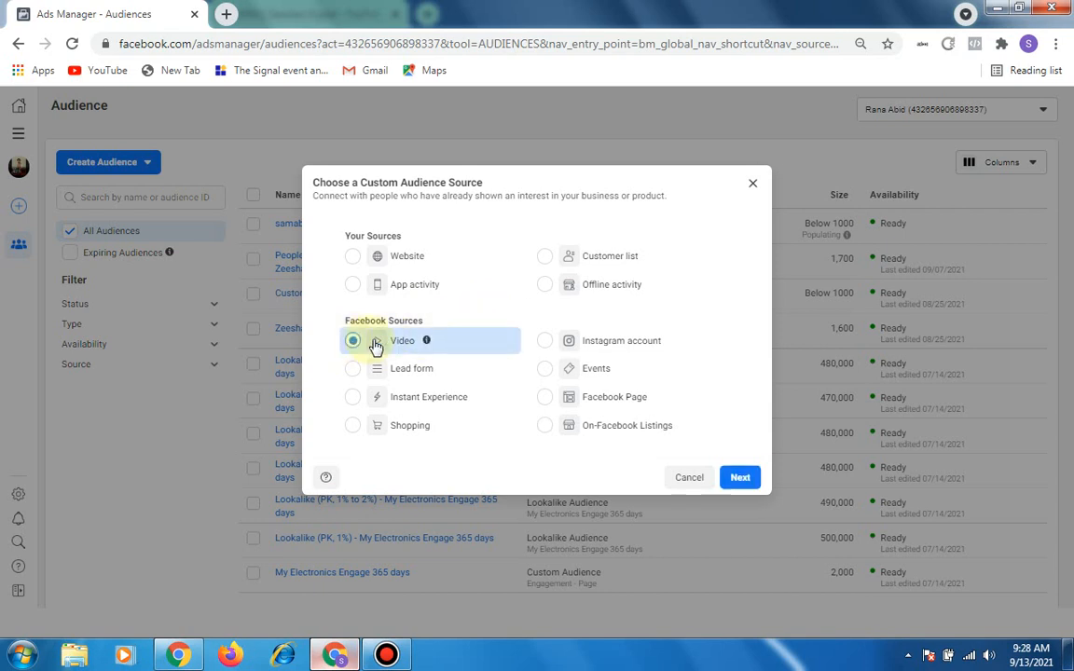
{"action": "left_click", "coordinate": [739, 477]}
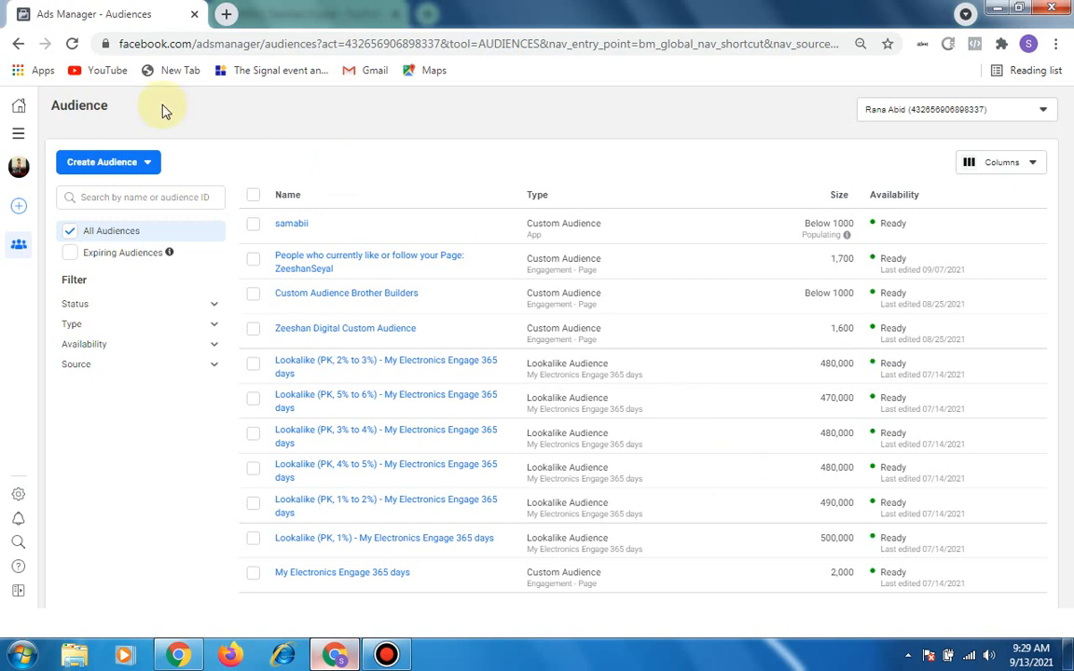
{"action": "left_click", "coordinate": [124, 165]}
{"action": "left_click", "coordinate": [141, 198]}
{"action": "mouse_move", "coordinate": [357, 401]}
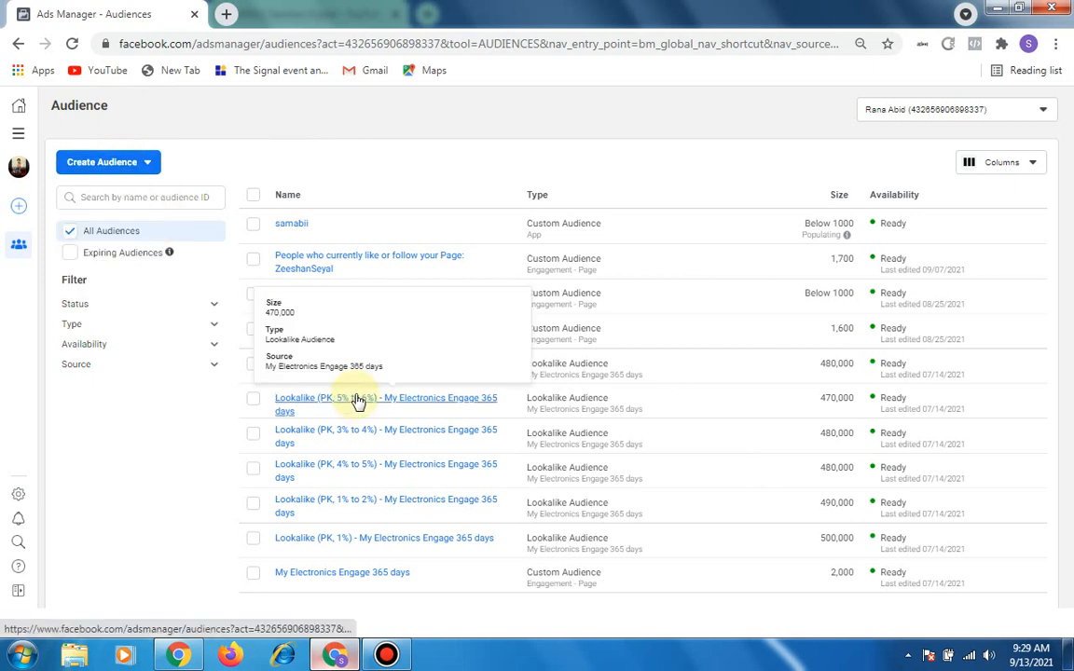
{"action": "left_click", "coordinate": [148, 164]}
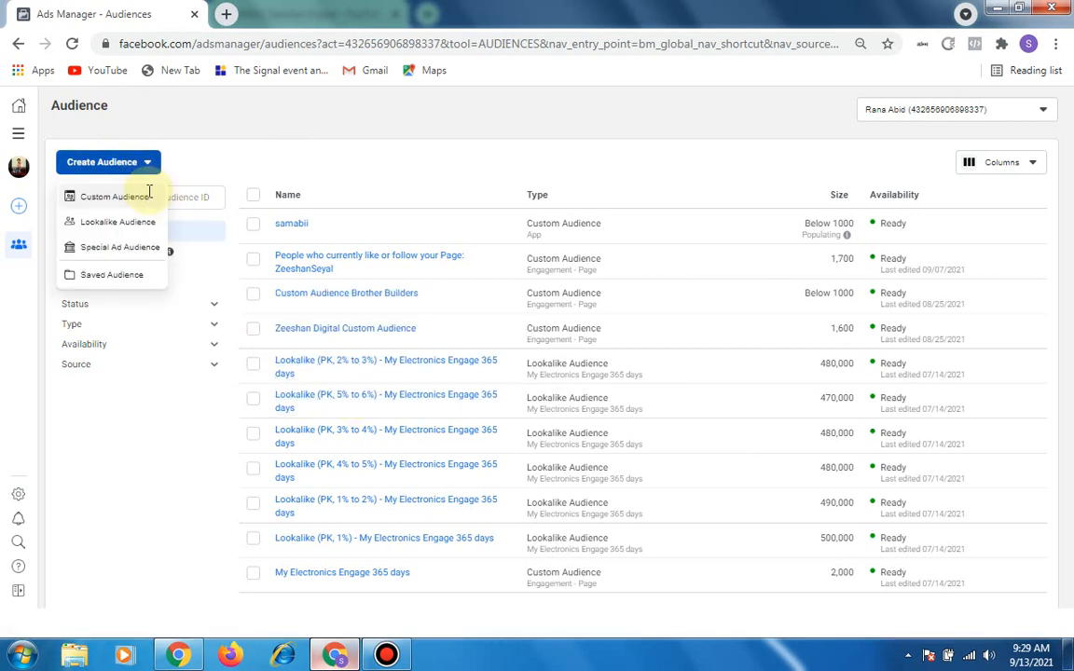
{"action": "left_click", "coordinate": [148, 171]}
{"action": "mouse_move", "coordinate": [345, 362]}
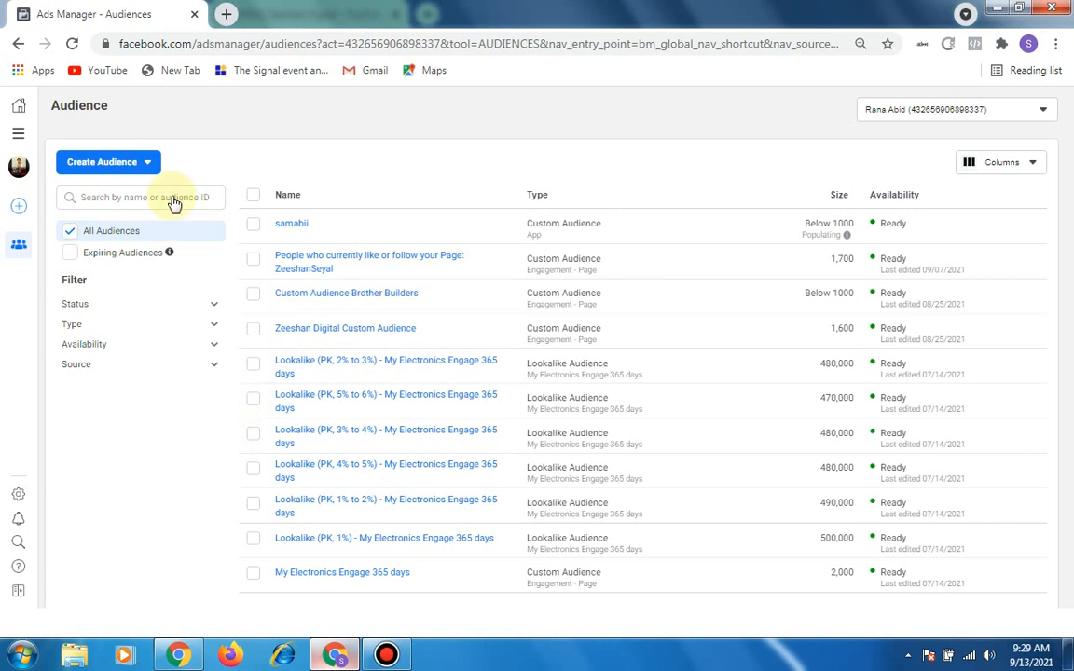
{"action": "left_click", "coordinate": [147, 162]}
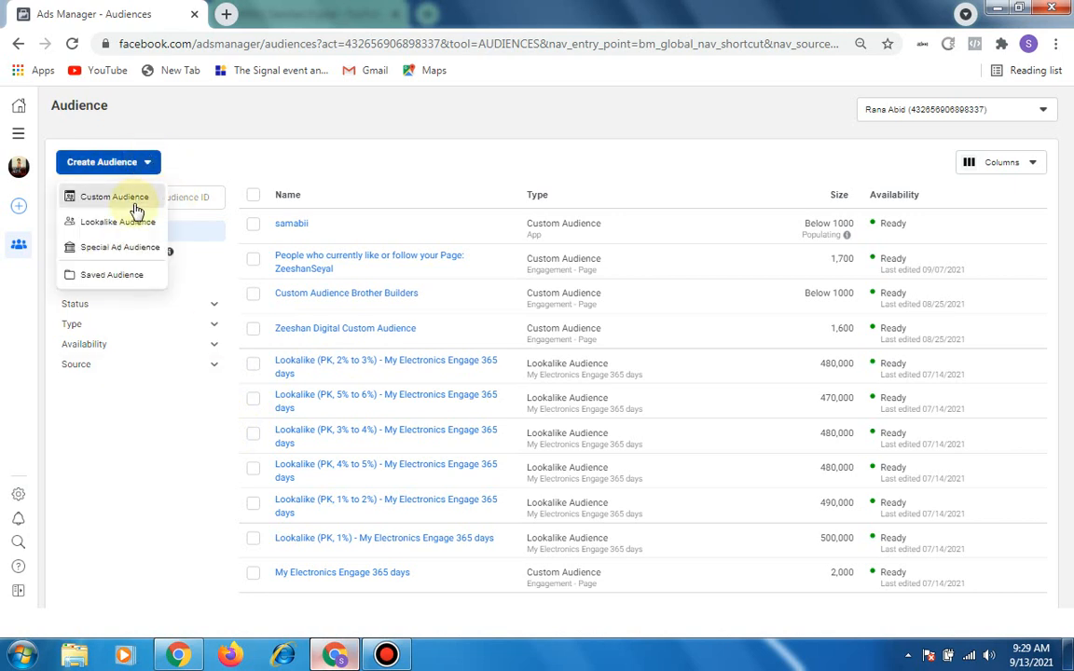
{"action": "left_click", "coordinate": [116, 197]}
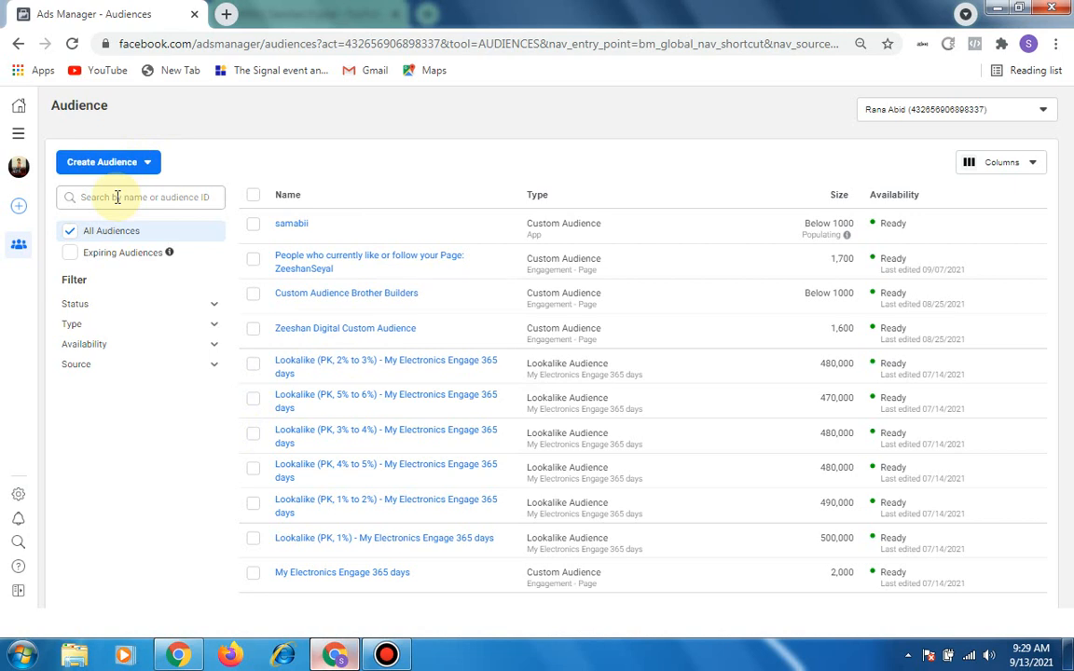
Reload the audience page and start a new custom audience with Video as its source
{"action": "left_click", "coordinate": [72, 44]}
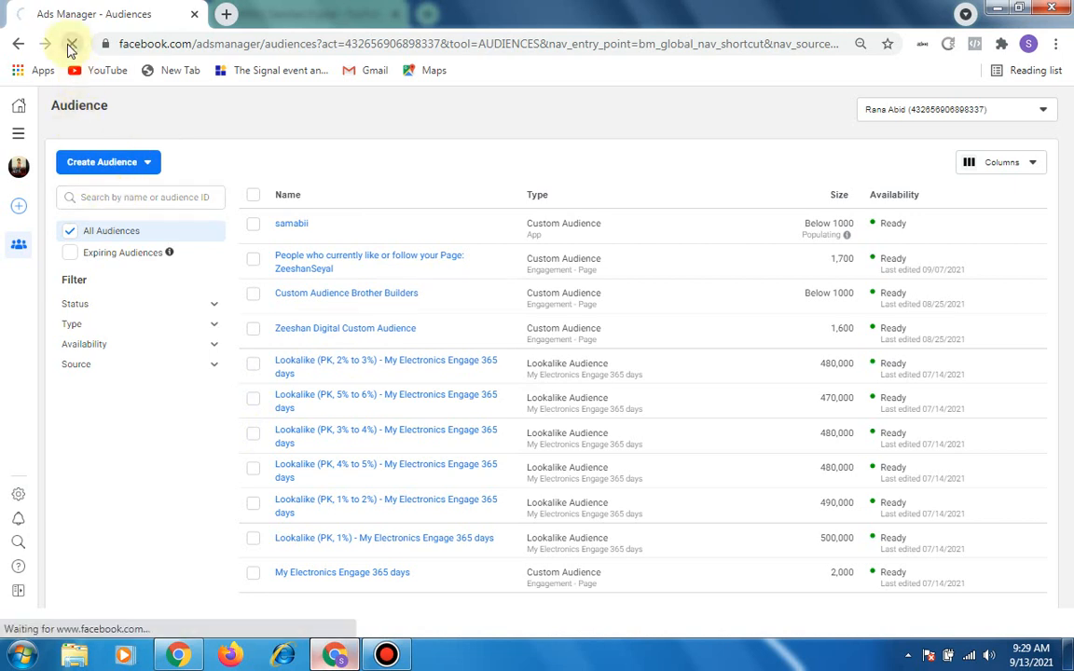
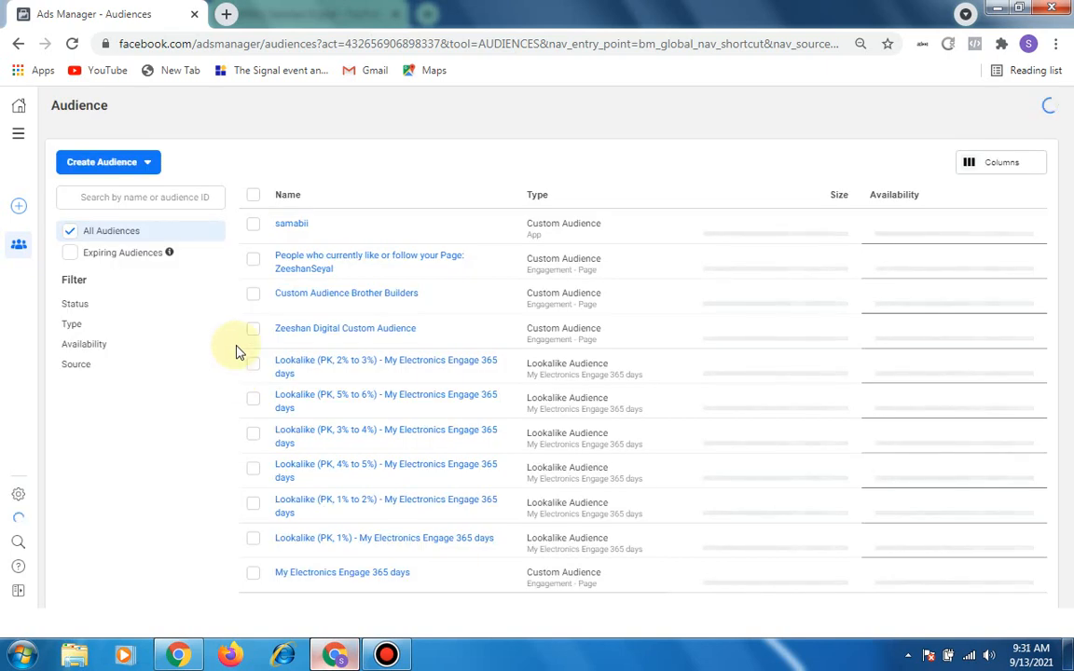
{"action": "left_click", "coordinate": [121, 163]}
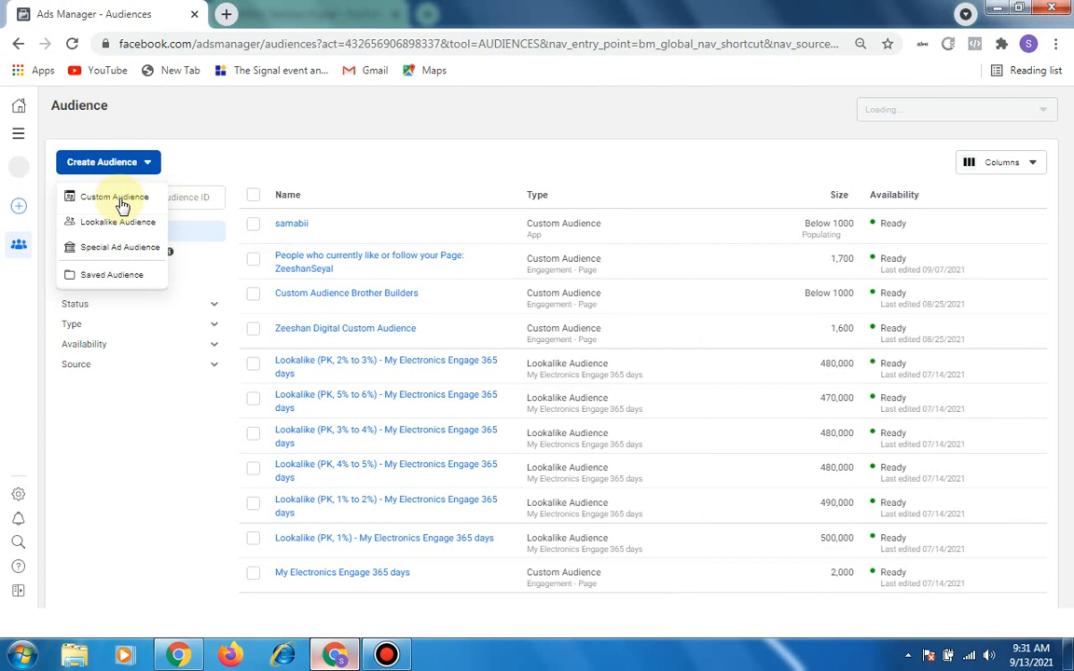
{"action": "left_click", "coordinate": [116, 198]}
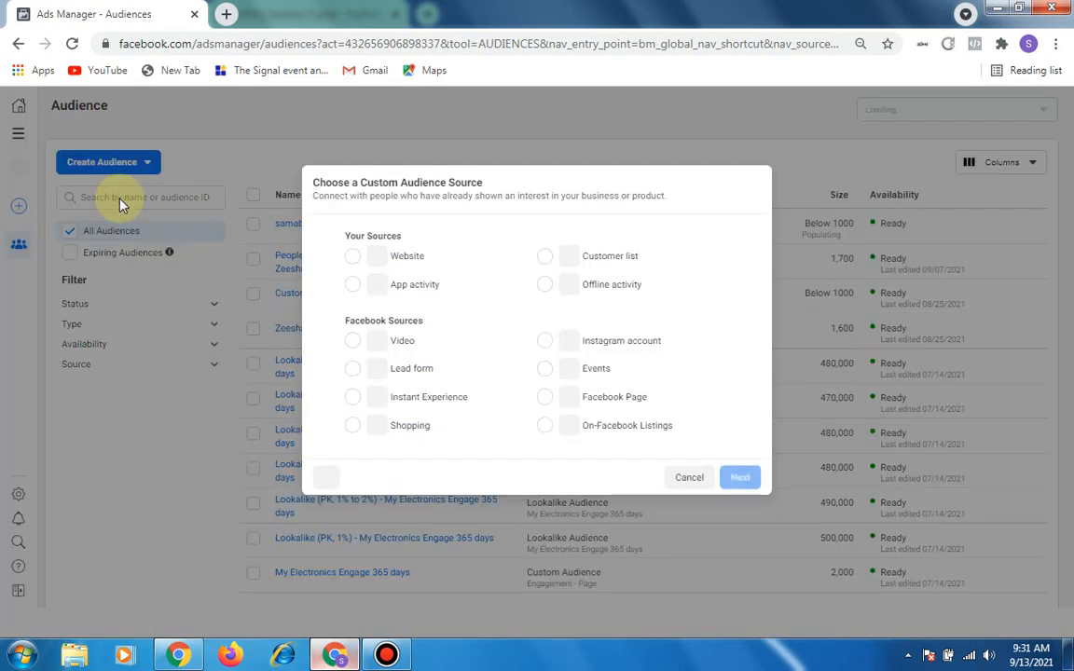
{"action": "left_click", "coordinate": [352, 343]}
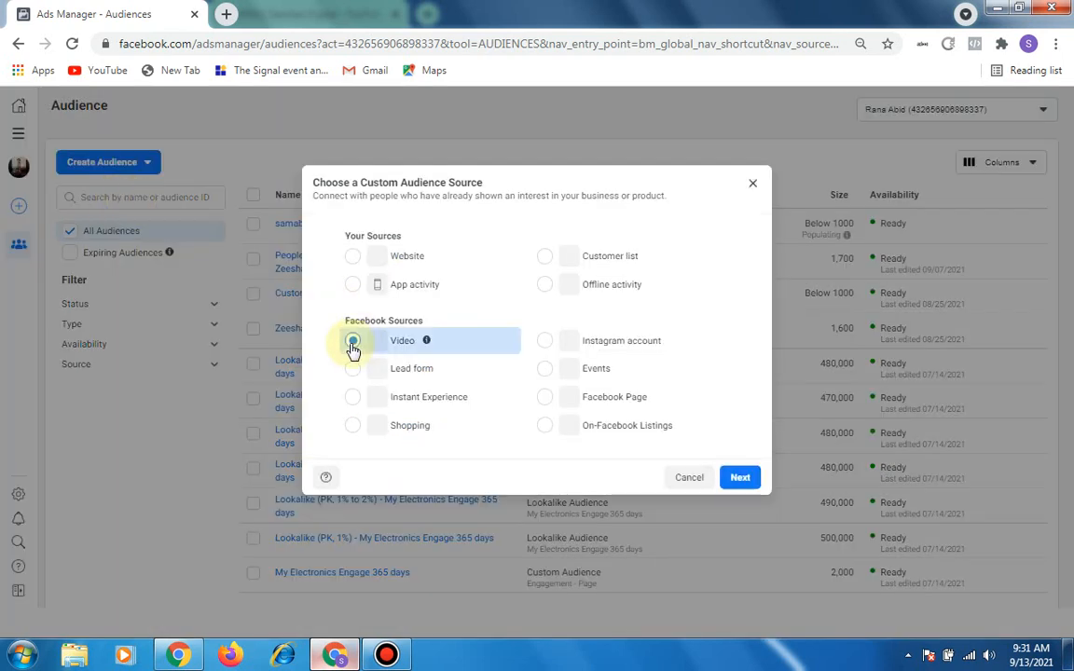
{"action": "left_click", "coordinate": [743, 483]}
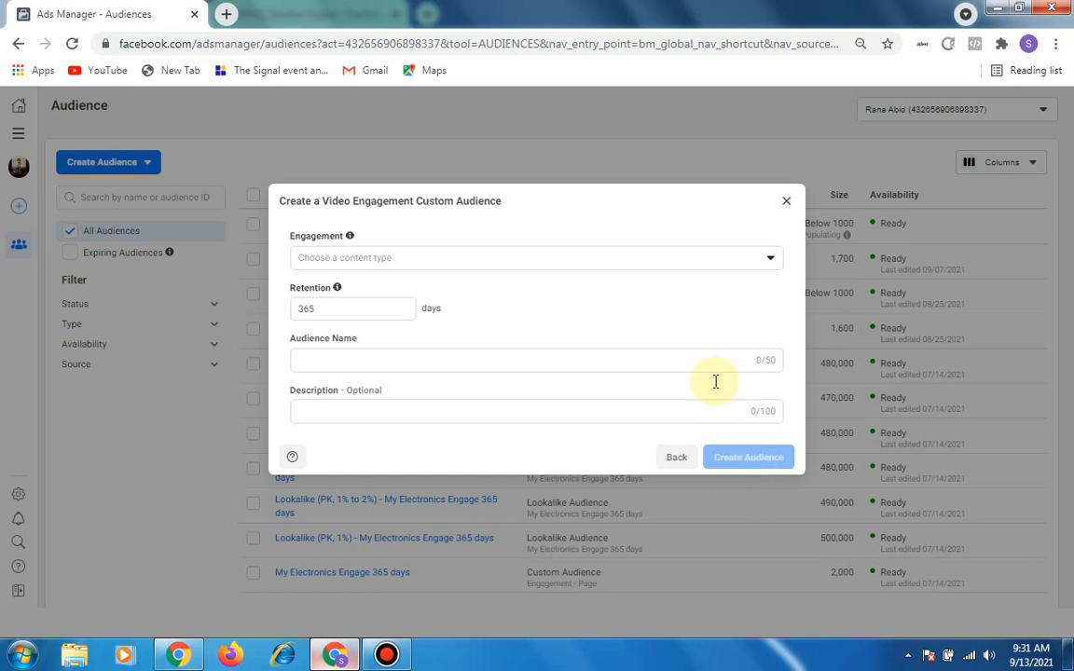
Set the video audience's engagement to "People who have watched at 25% of your video"
{"action": "left_click", "coordinate": [681, 267]}
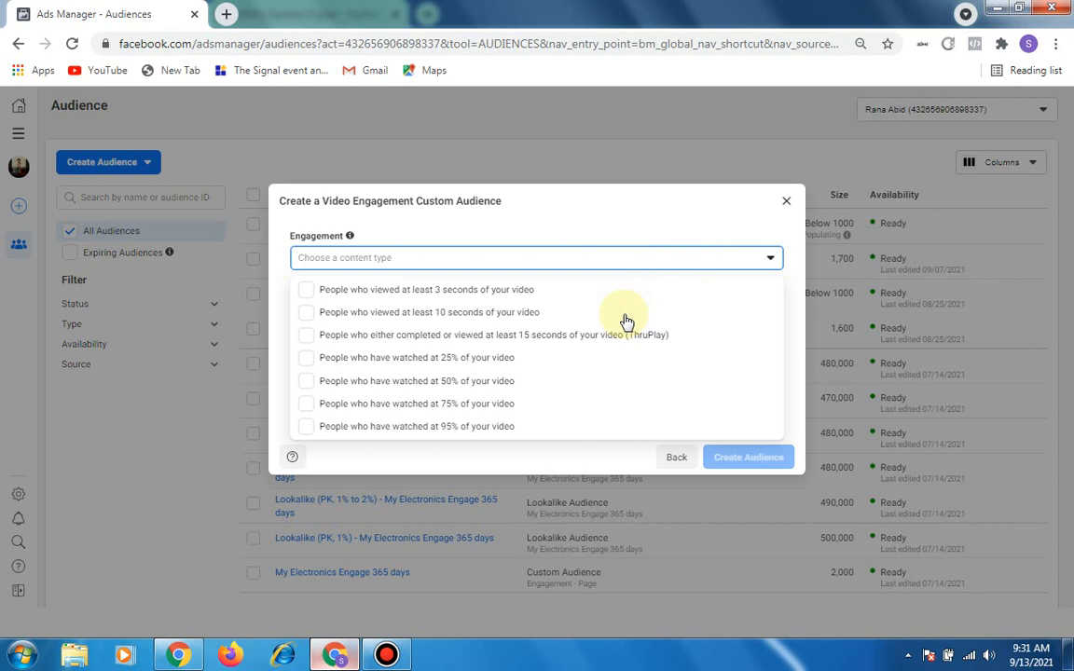
{"action": "left_click", "coordinate": [486, 362]}
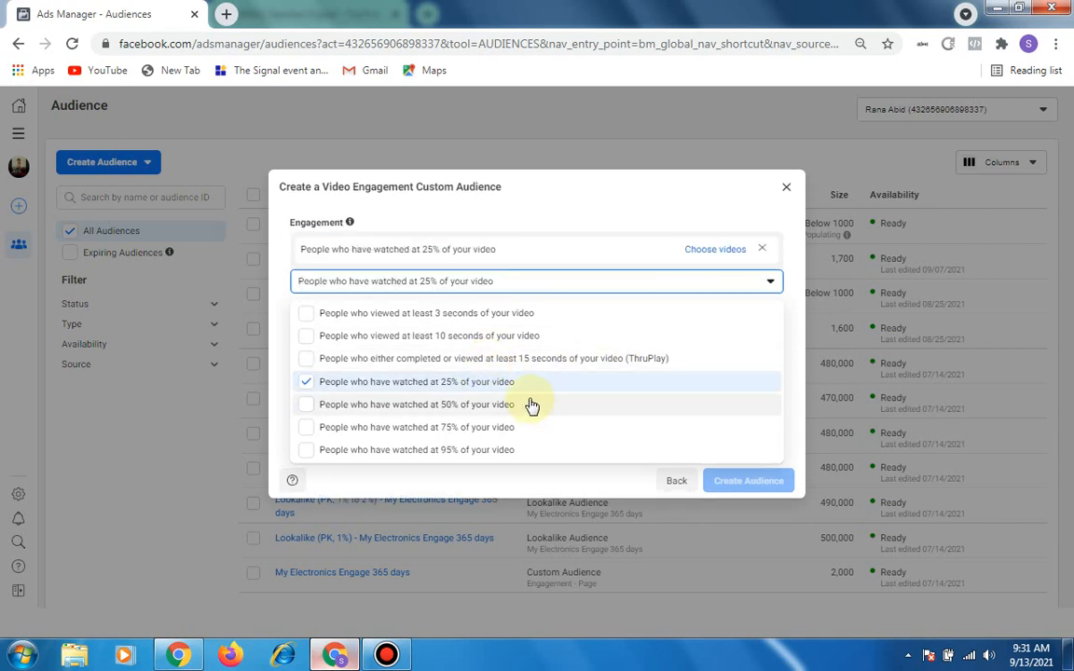
{"action": "left_click", "coordinate": [713, 199]}
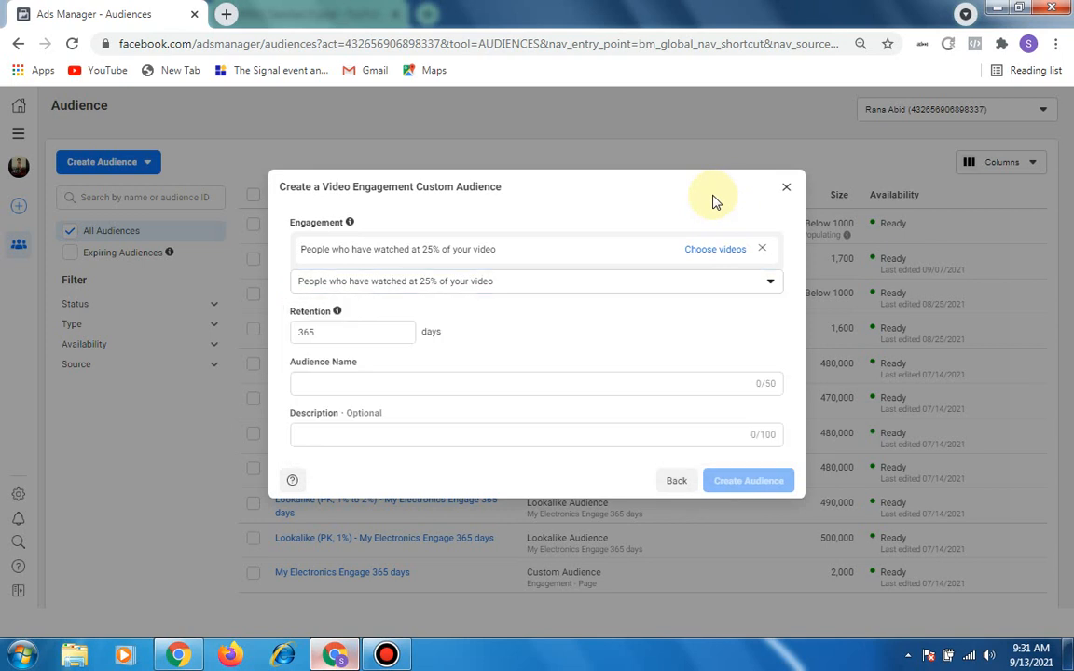
Start choosing videos for the 25% engagement and switch the Facebook Page to the one in the last listed business group
{"action": "left_click", "coordinate": [711, 251]}
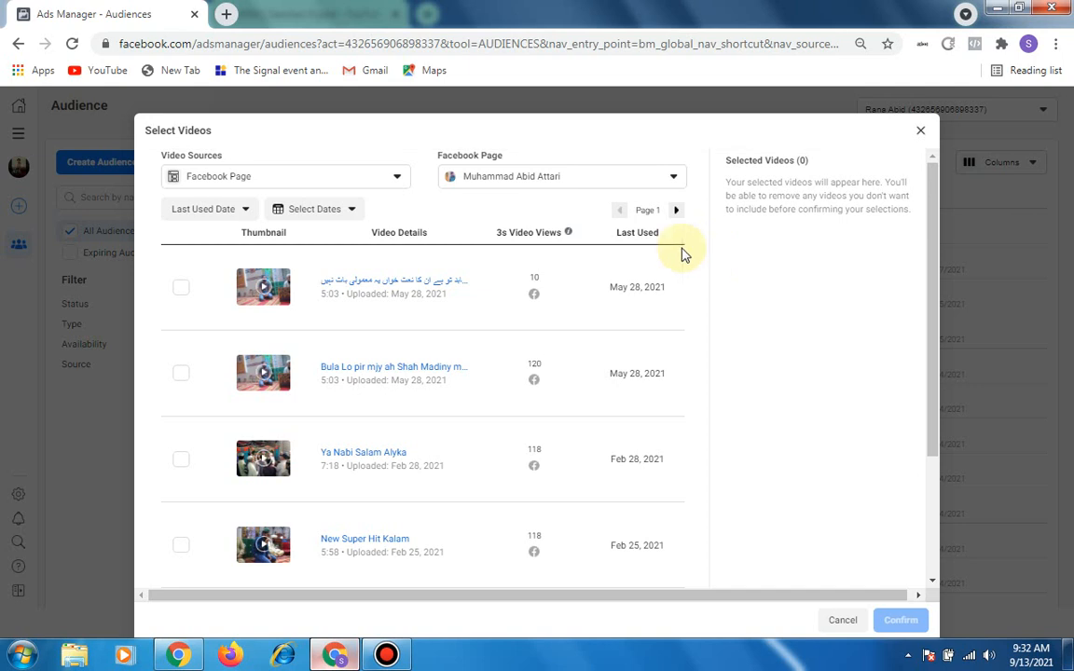
{"action": "left_click", "coordinate": [557, 187]}
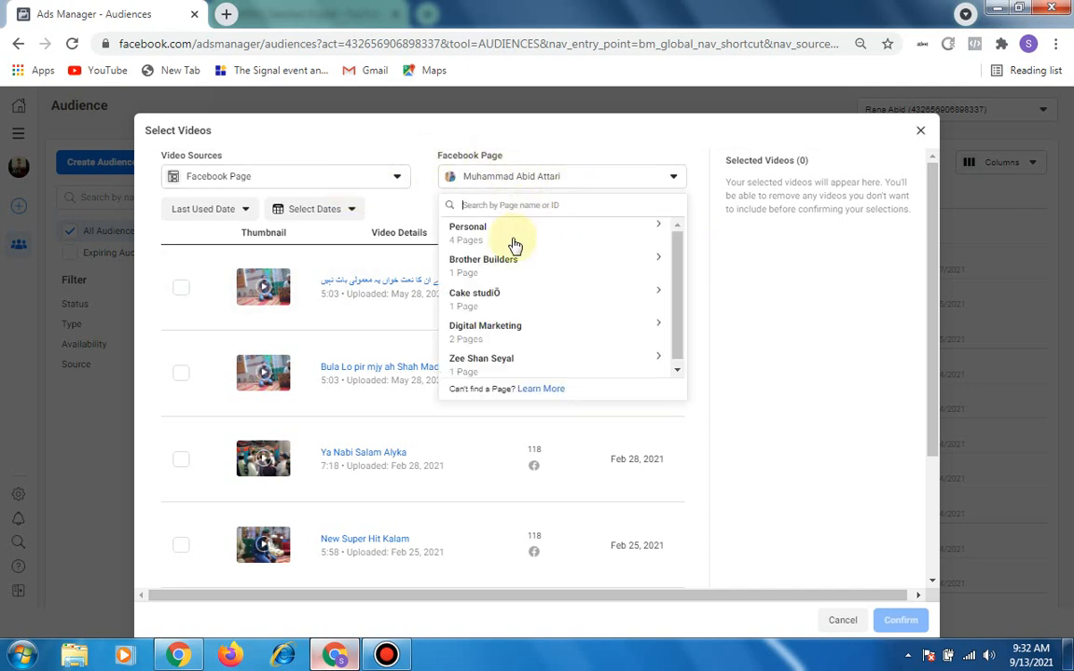
{"action": "left_click", "coordinate": [516, 245]}
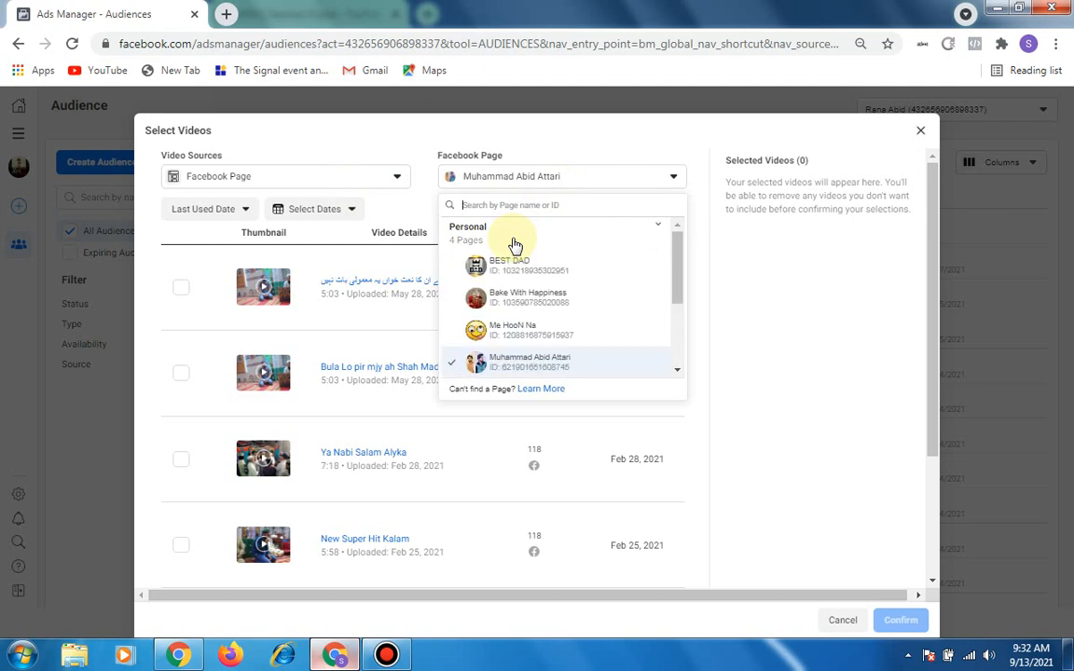
{"action": "left_click", "coordinate": [513, 246]}
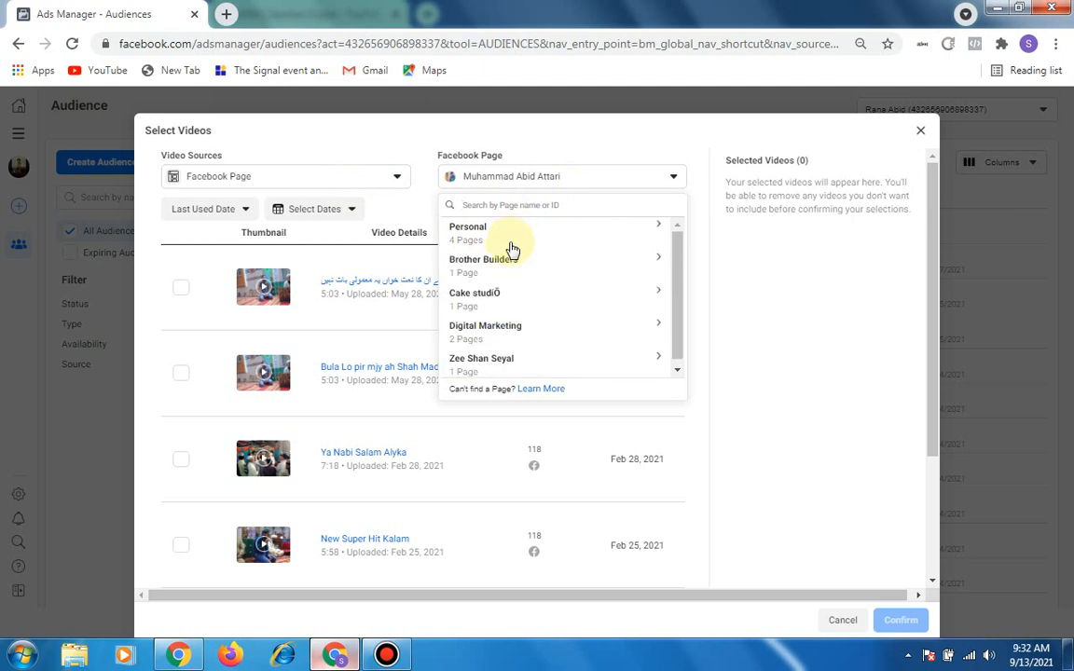
{"action": "left_click", "coordinate": [506, 362]}
{"action": "left_click", "coordinate": [512, 298]}
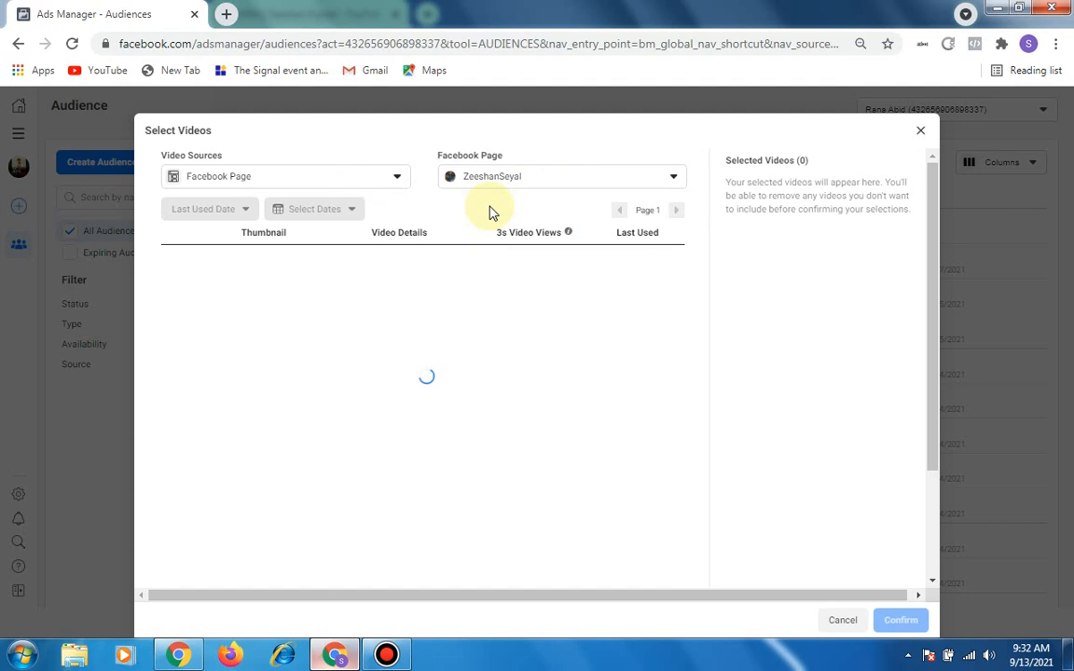
Check the available video sources, keep Facebook Page, and confirm the "How To Run Whatsapp Campaign..." video for the audience
{"action": "left_click", "coordinate": [399, 179]}
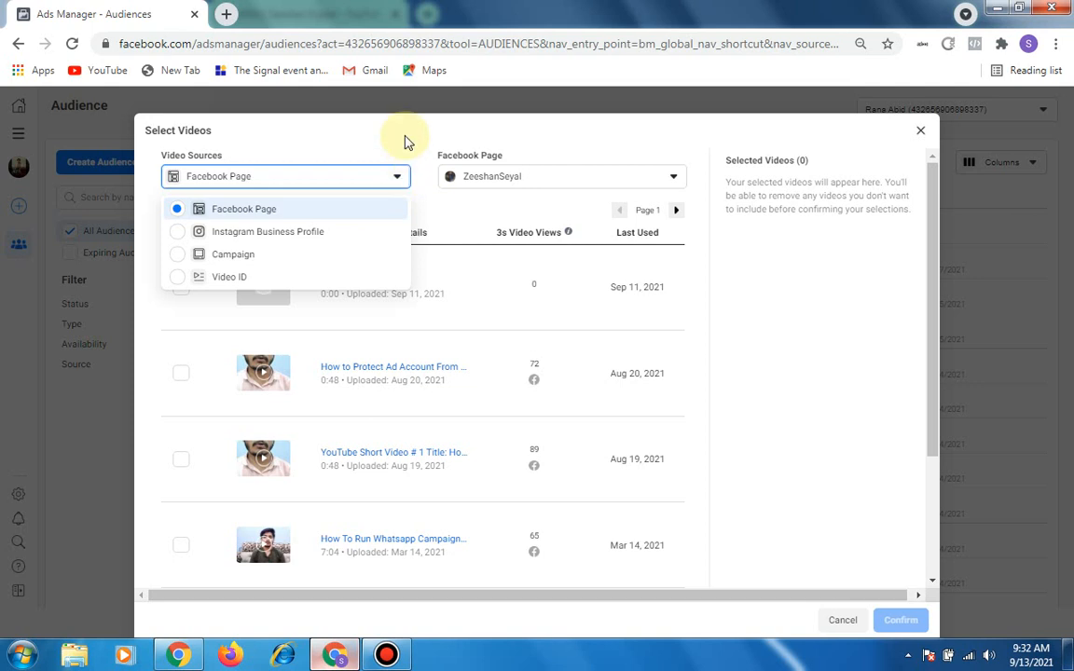
{"action": "left_click", "coordinate": [365, 121]}
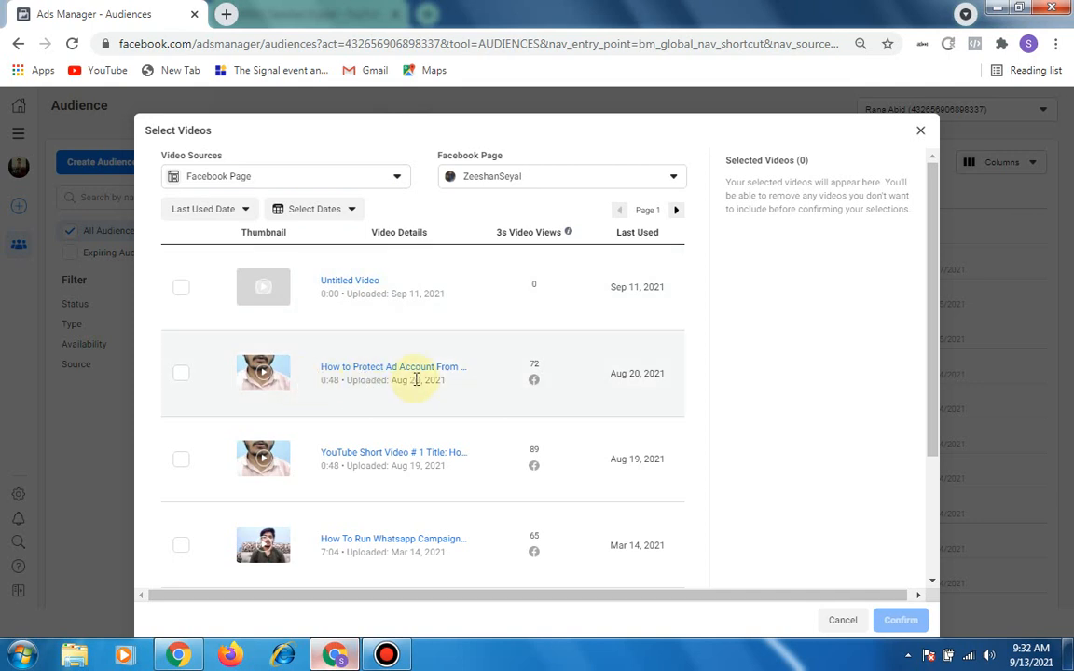
{"action": "scroll", "coordinate": [417, 381], "scroll_direction": "down", "scroll_amount": 1}
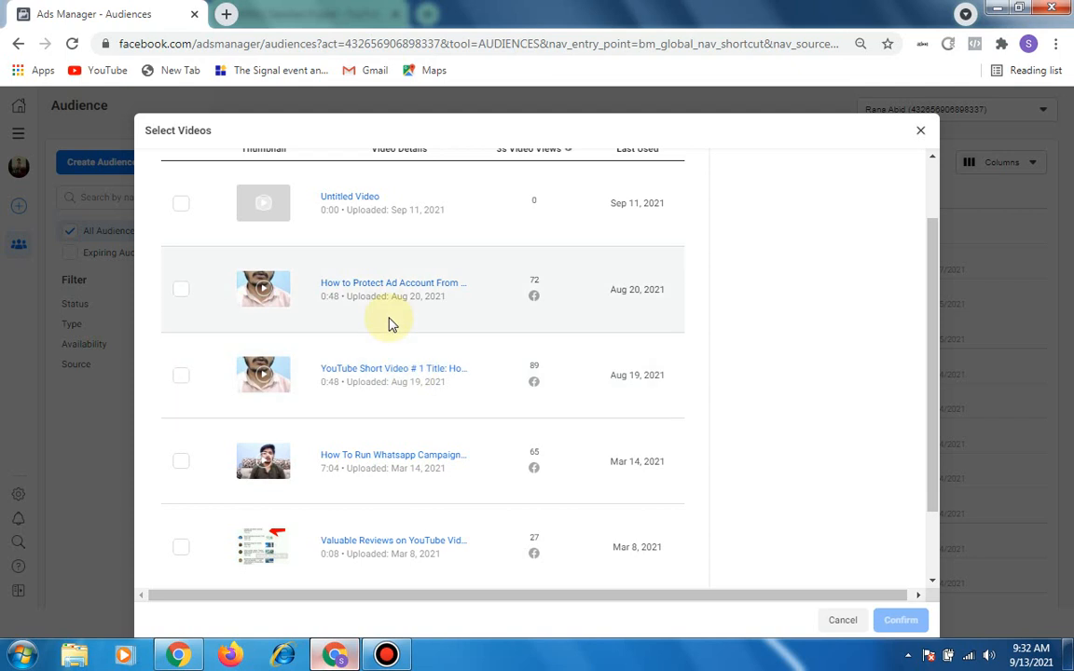
{"action": "left_click", "coordinate": [183, 462]}
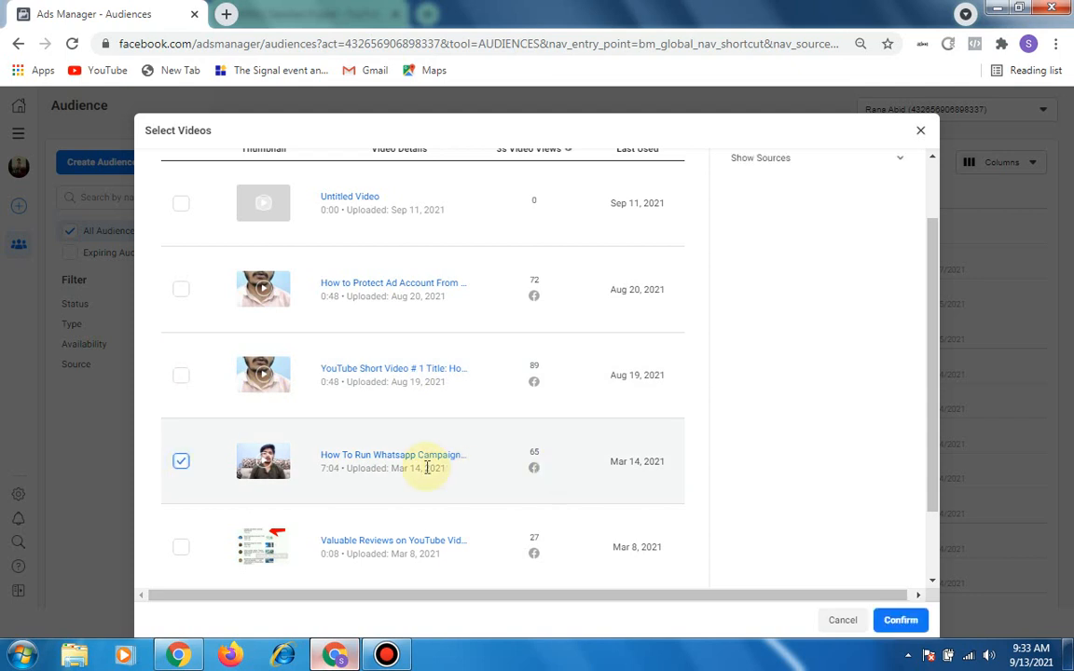
{"action": "left_click", "coordinate": [895, 626]}
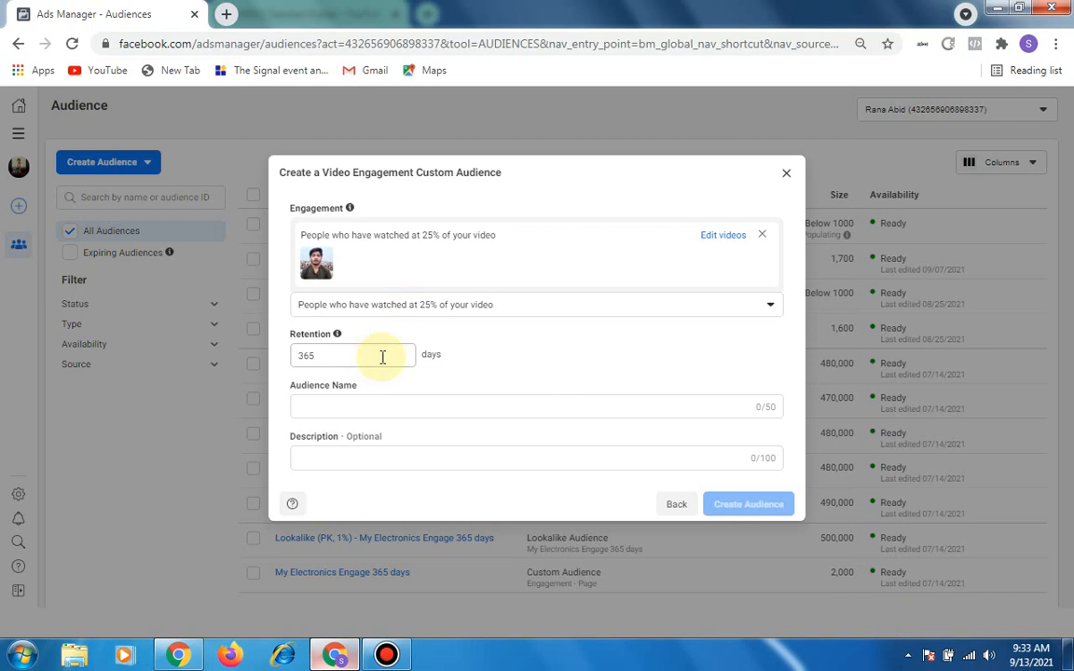
Set the video engagement audience's retention to 30 days
{"action": "left_click", "coordinate": [382, 357]}
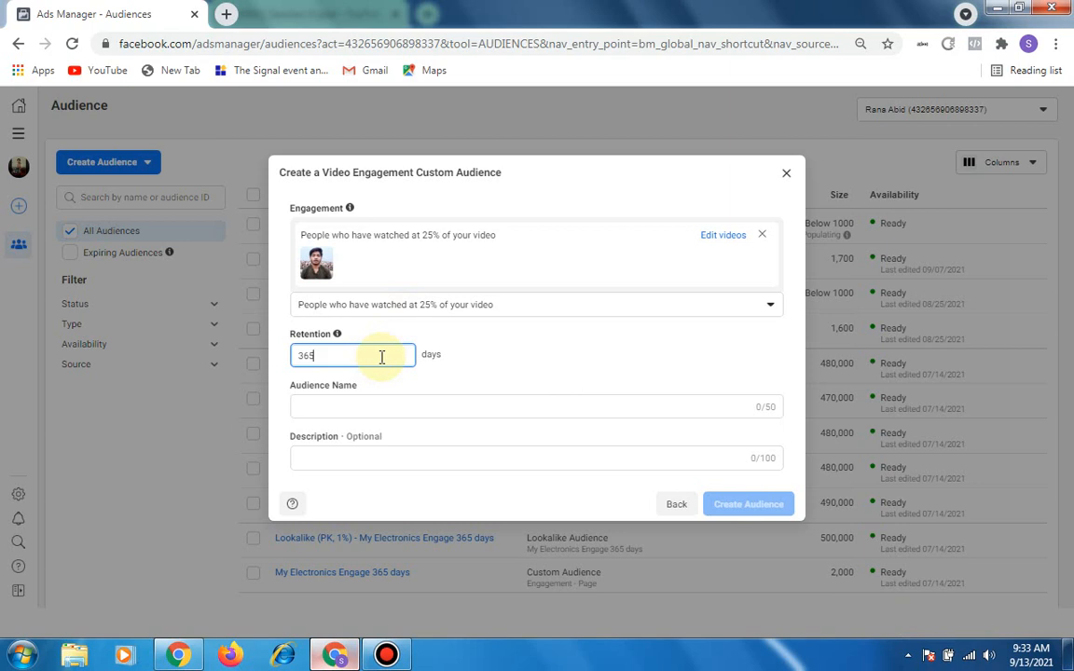
{"action": "left_click_drag", "start_coordinate": [339, 355], "coordinate": [278, 370]}
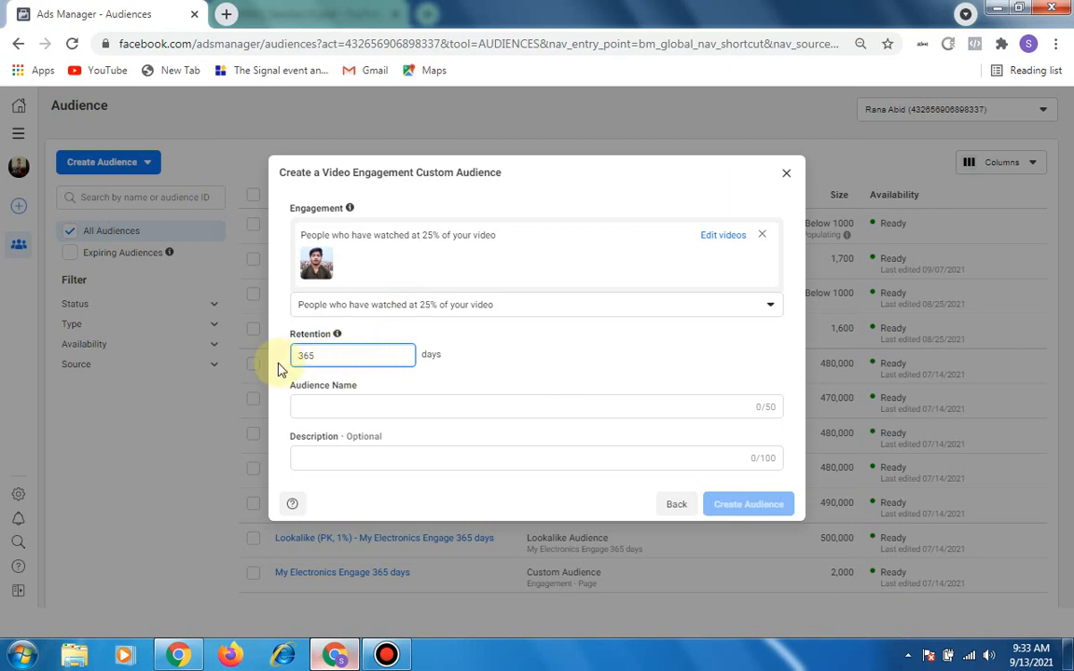
{"action": "left_click", "coordinate": [278, 370]}
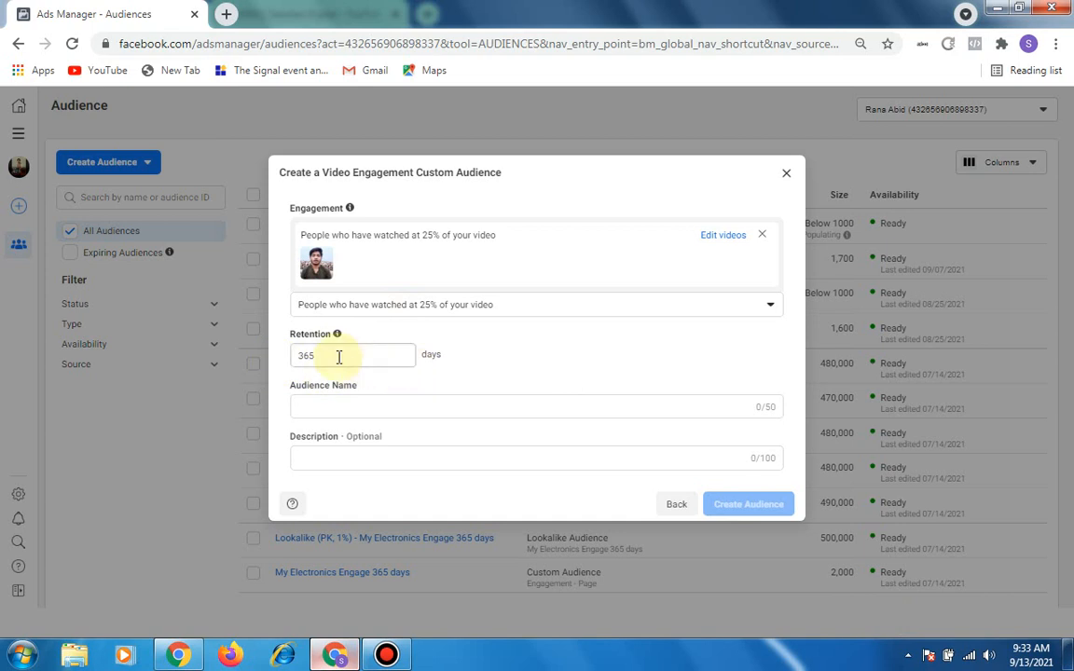
{"action": "left_click_drag", "start_coordinate": [316, 358], "coordinate": [292, 369]}
{"action": "type", "text": "30"}
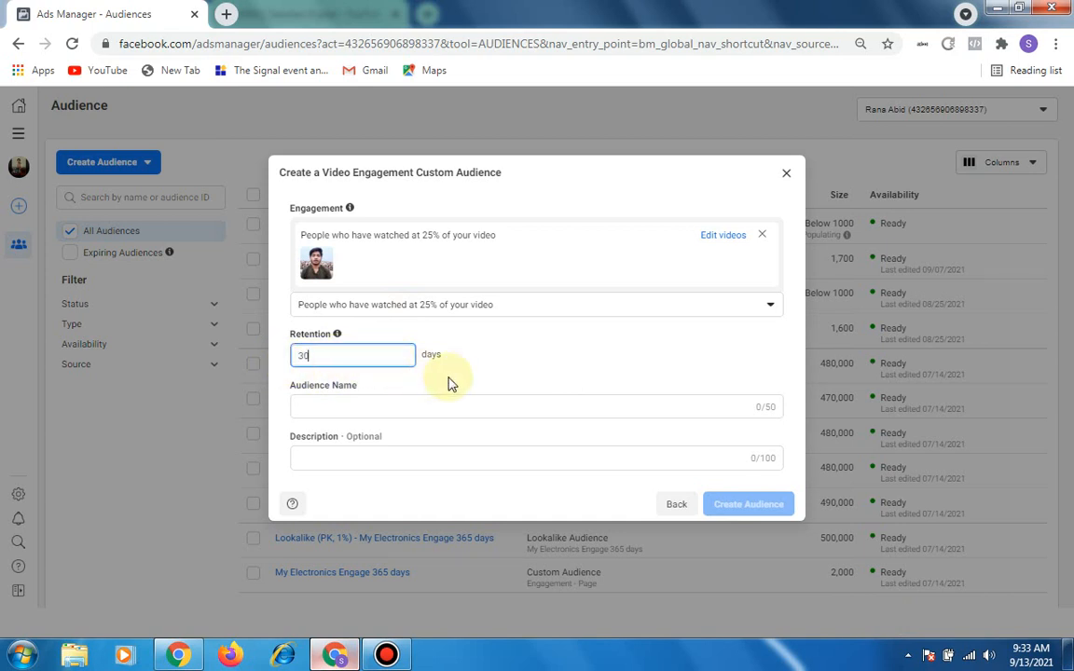
Name the video audience "25% video retention-" followed by the Page name, create it, and dismiss the next-steps dialog
{"action": "left_click", "coordinate": [411, 406]}
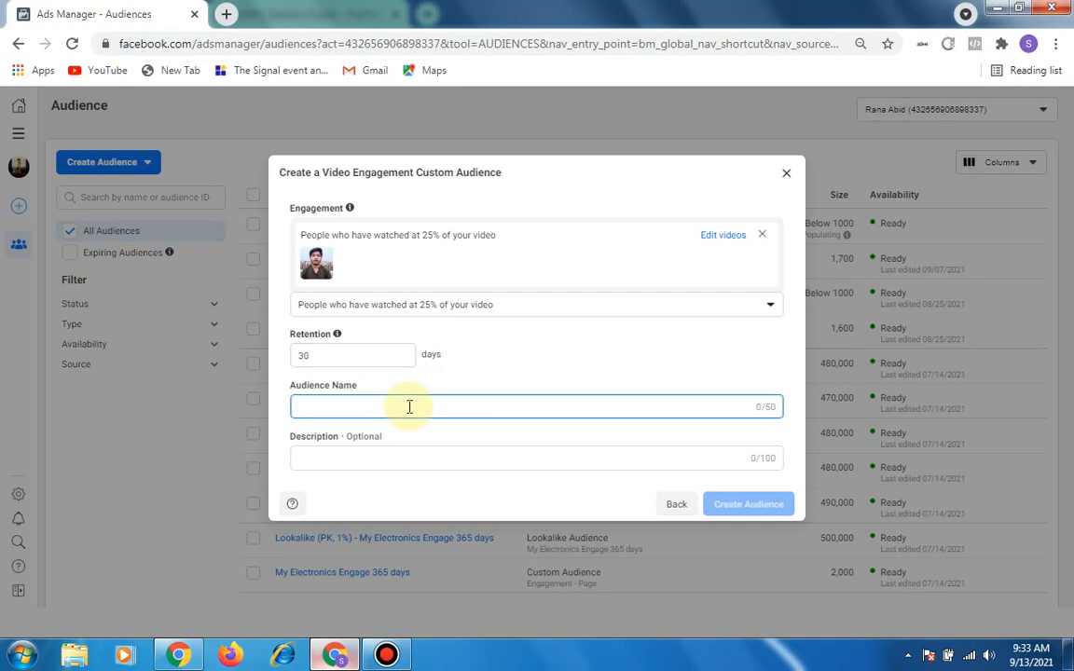
{"action": "type", "text": "25"}
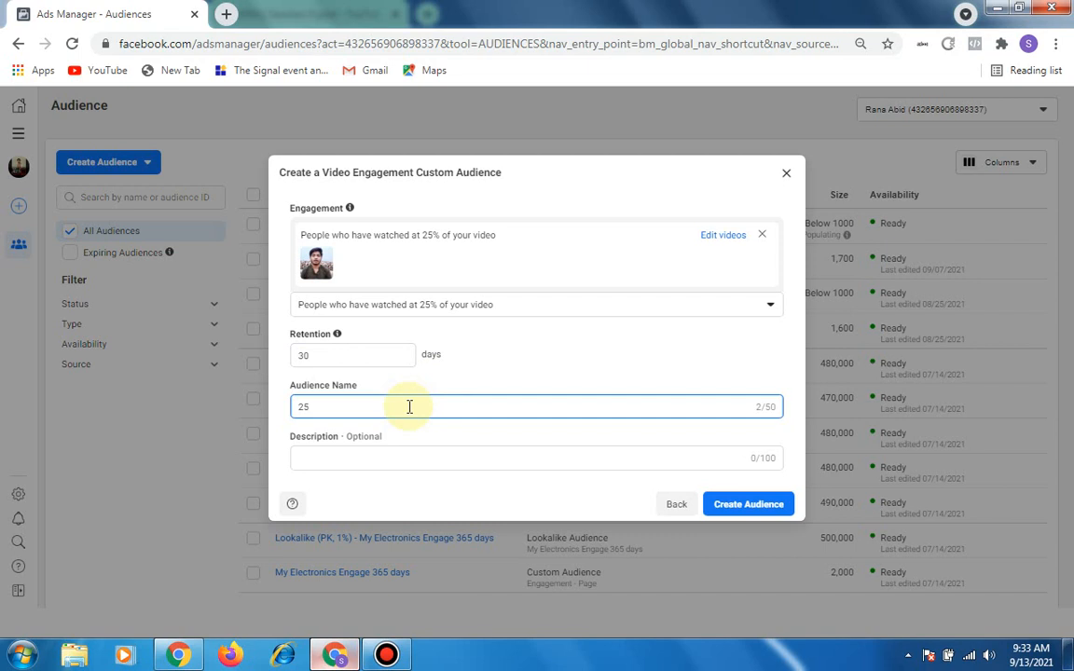
{"action": "type", "text": "% video retention -Zeshanseyal"}
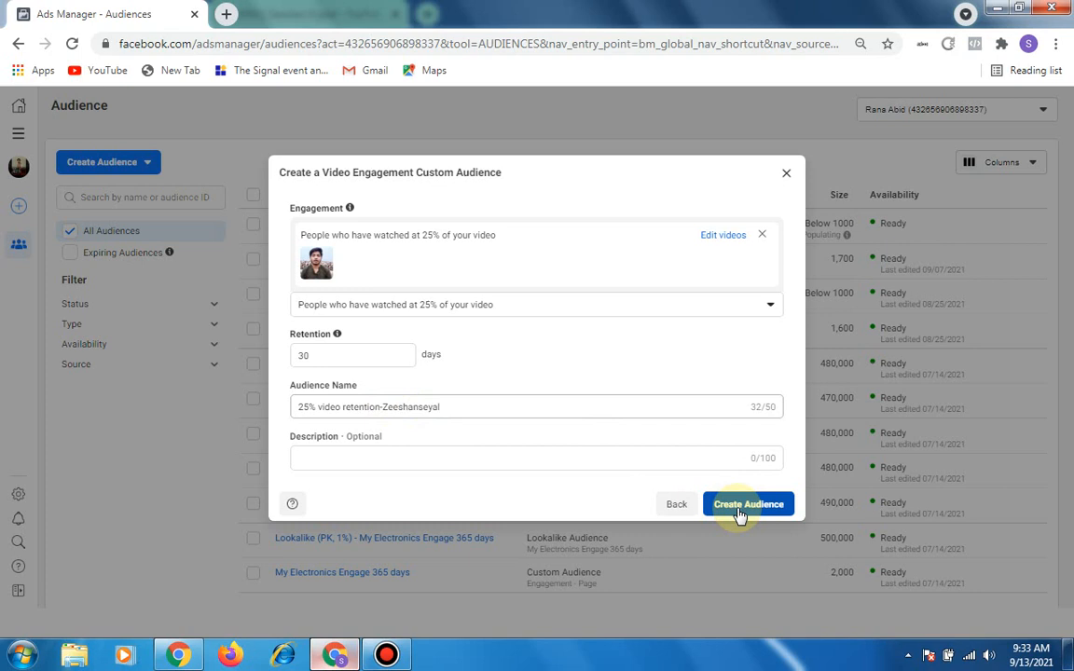
{"action": "left_click", "coordinate": [741, 508]}
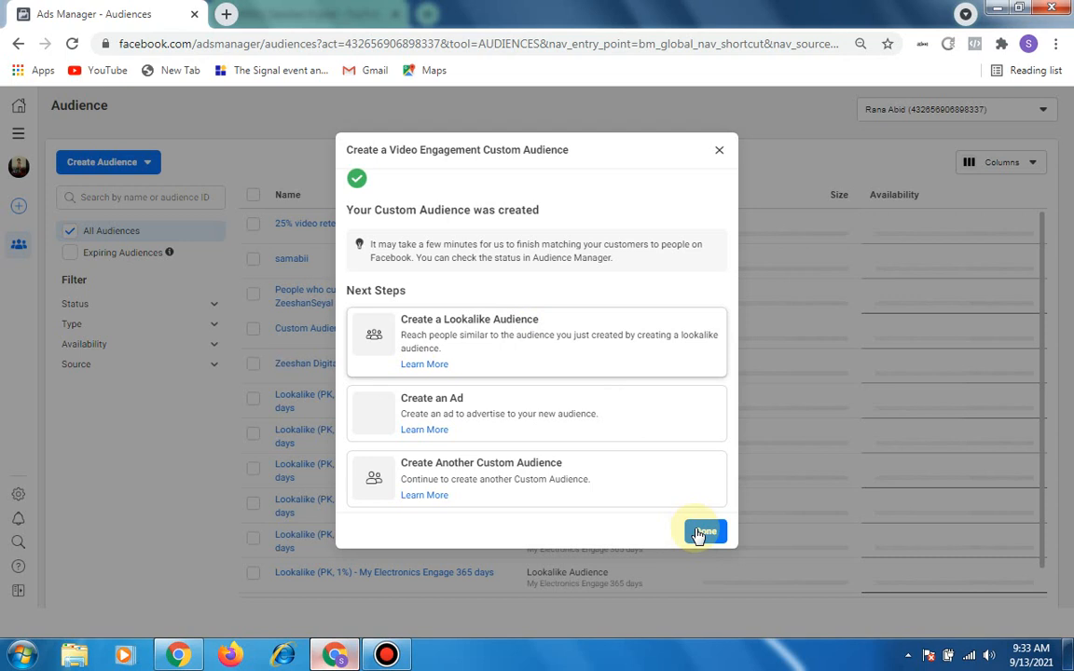
{"action": "left_click", "coordinate": [719, 149]}
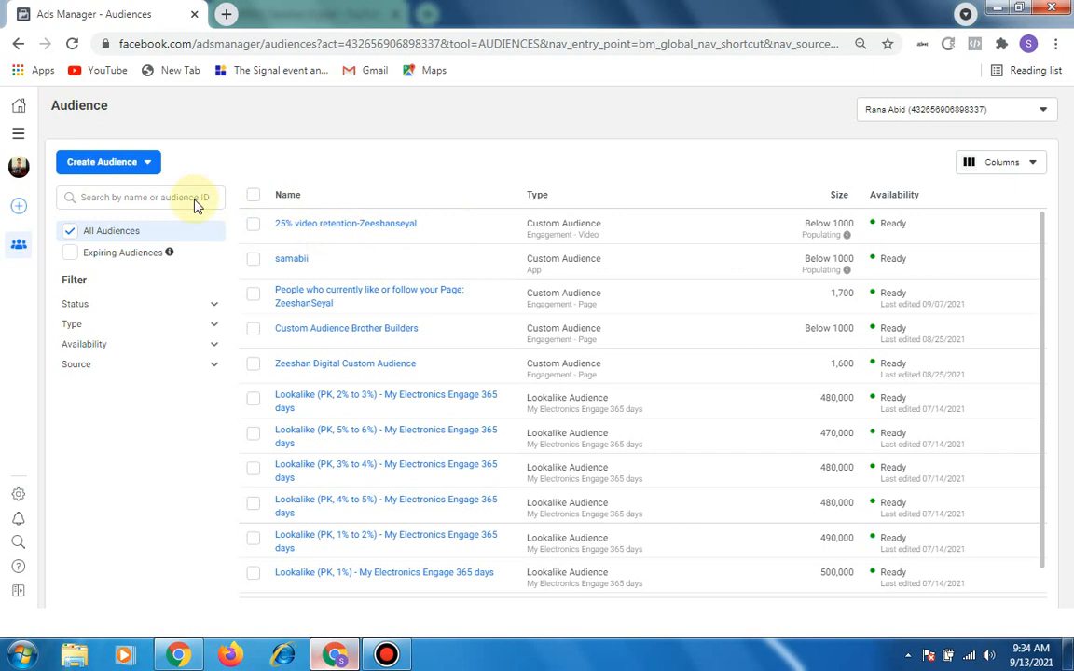
Start a new custom audience with Facebook Page as its source and review the event options, keeping "Everyone who engaged with your Page"
{"action": "left_click", "coordinate": [118, 167]}
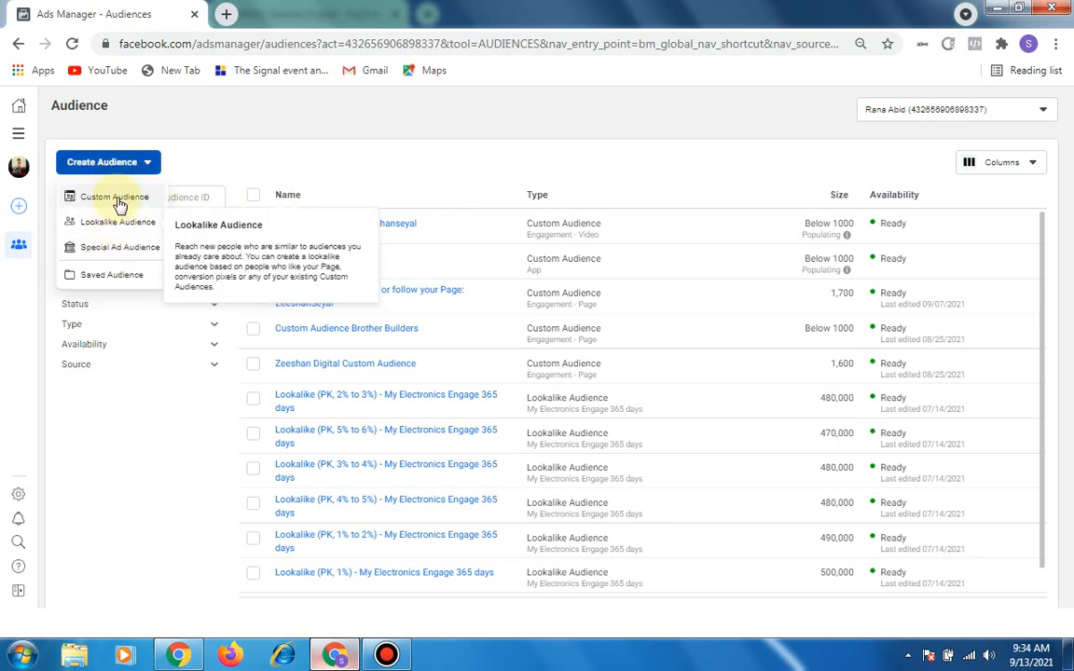
{"action": "left_click", "coordinate": [114, 199]}
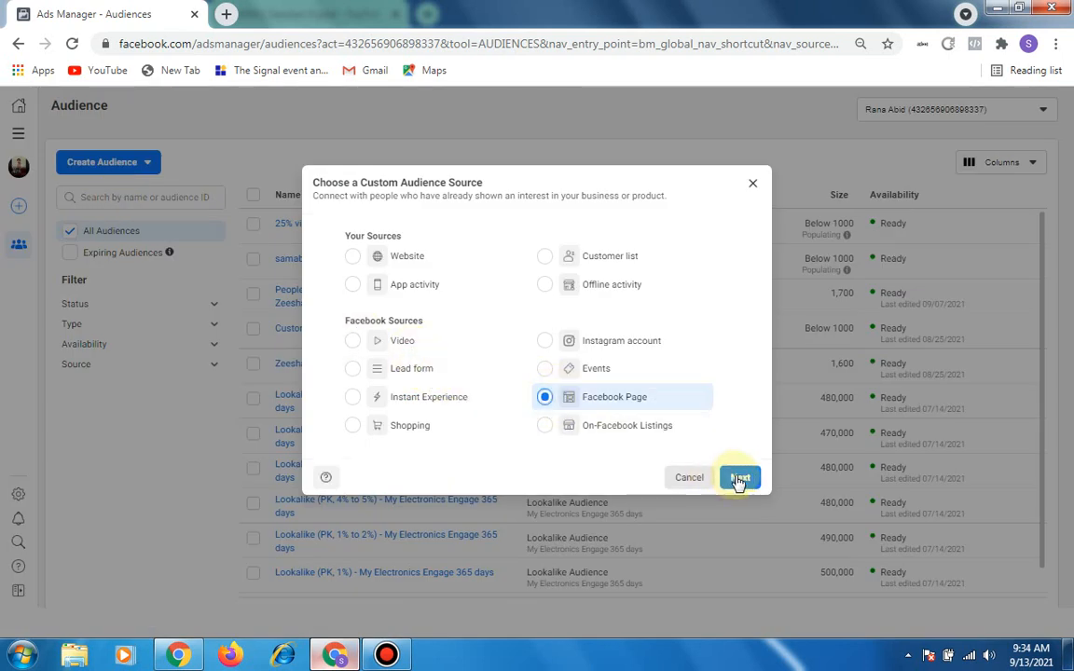
{"action": "left_click", "coordinate": [737, 479]}
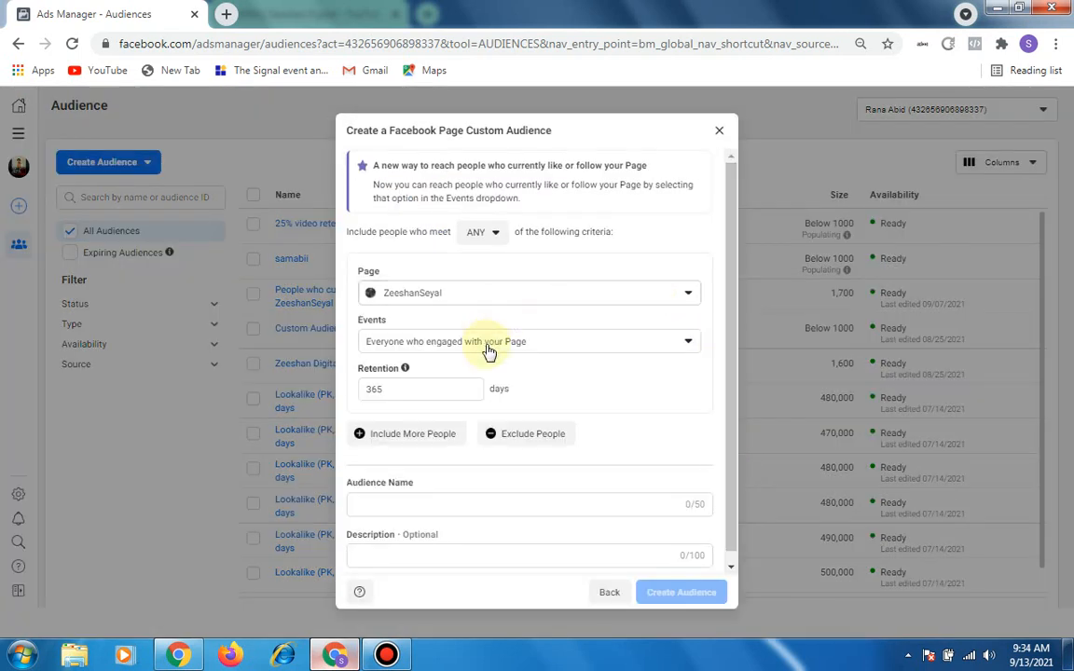
{"action": "left_click", "coordinate": [615, 346]}
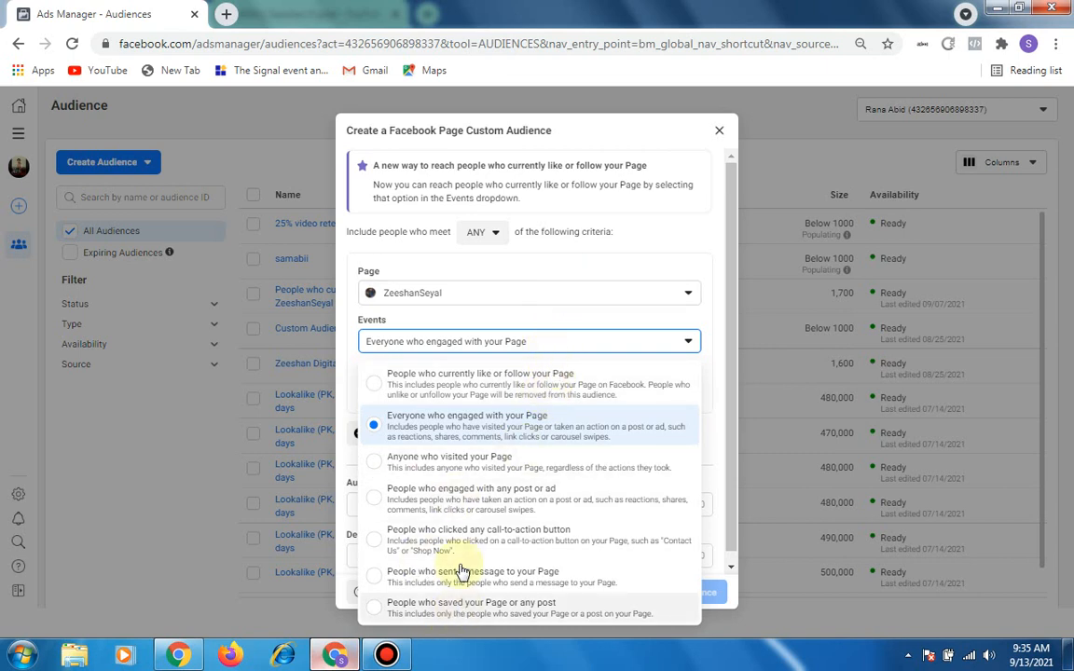
{"action": "left_click", "coordinate": [589, 264]}
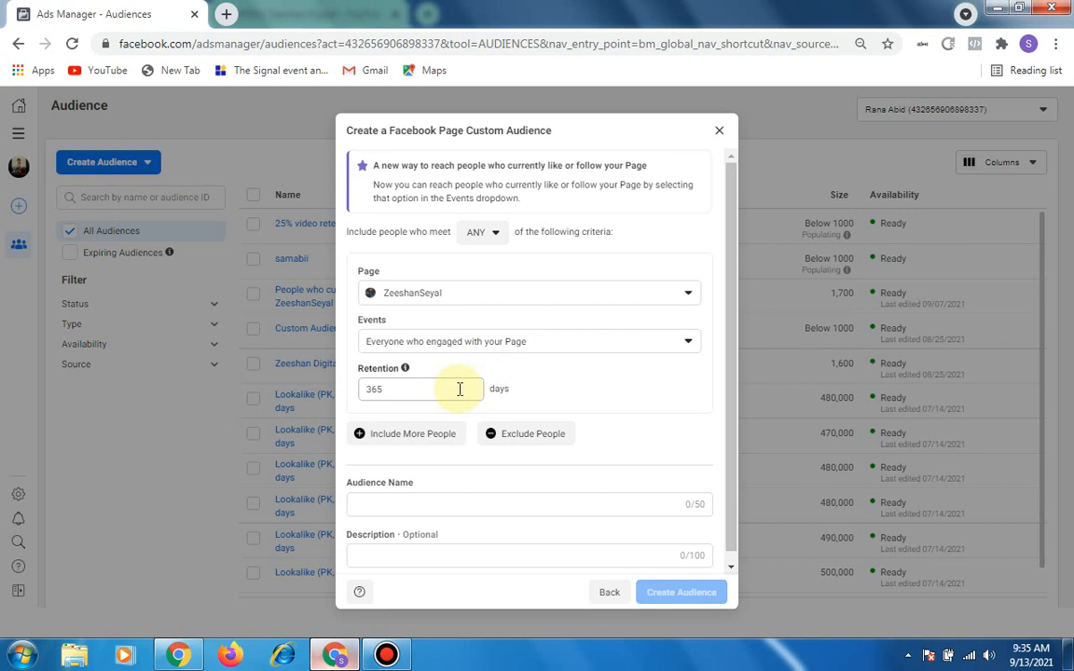
Copy the selected event's text, "Everyone who engaged with your Page", from the Page audience criteria
{"action": "left_click", "coordinate": [477, 506]}
{"action": "left_click_drag", "start_coordinate": [447, 347], "coordinate": [387, 355]}
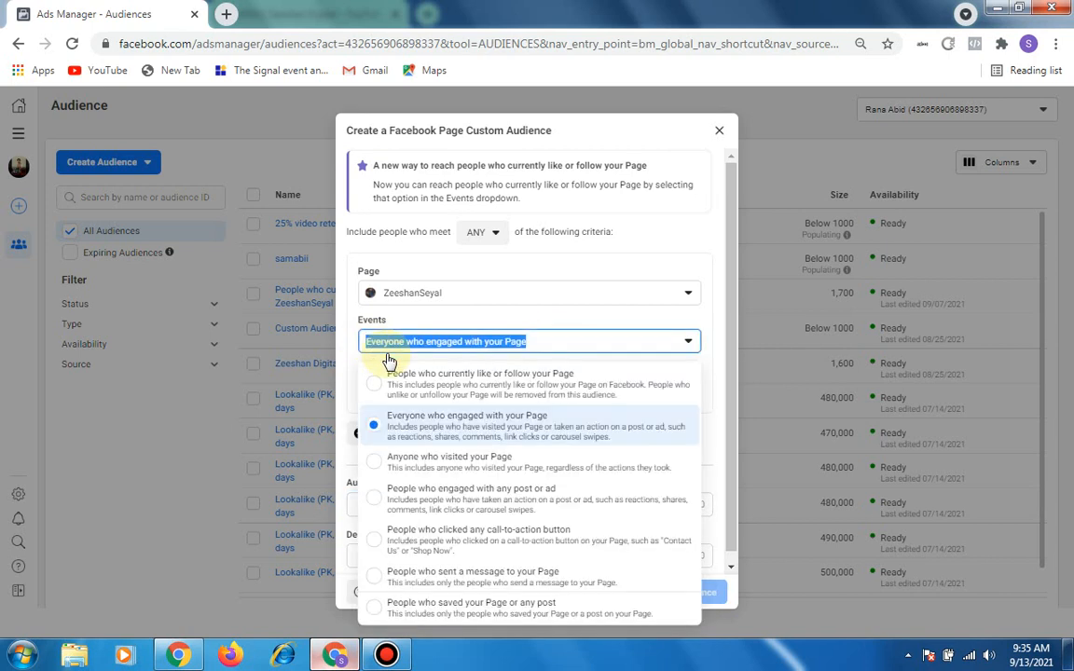
{"action": "right_click", "coordinate": [377, 348]}
{"action": "left_click", "coordinate": [404, 358]}
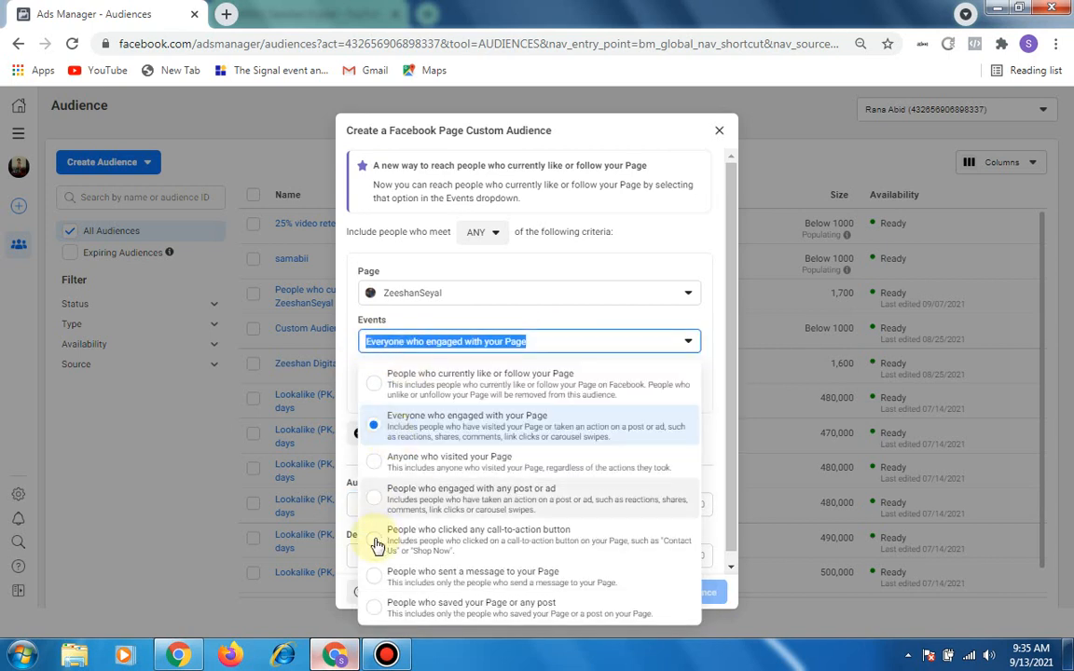
{"action": "left_click", "coordinate": [338, 528]}
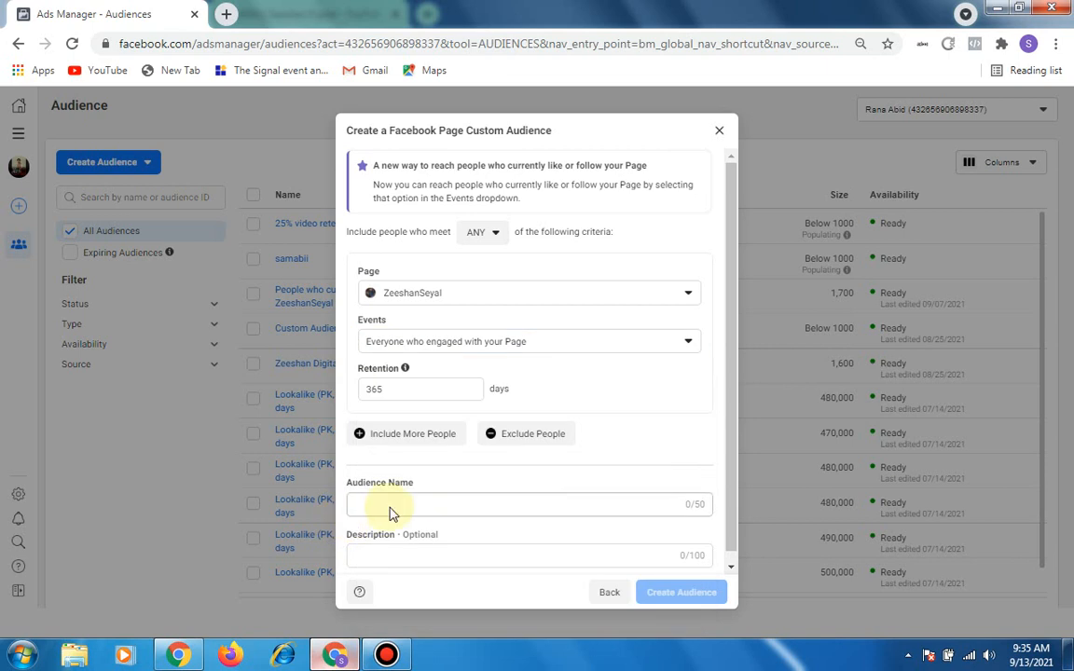
Name the audience "Everyone who engaged with your Page-" plus the Page name in lowercase without spaces, create it, and finish the dialog
{"action": "right_click", "coordinate": [388, 506]}
{"action": "left_click", "coordinate": [427, 350]}
{"action": "type", "text": "Page-zeeshan seyal"}
{"action": "key", "text": "Left"}
{"action": "key", "text": "Left"}
{"action": "key", "text": "Left"}
{"action": "key", "text": "BackSpace"}
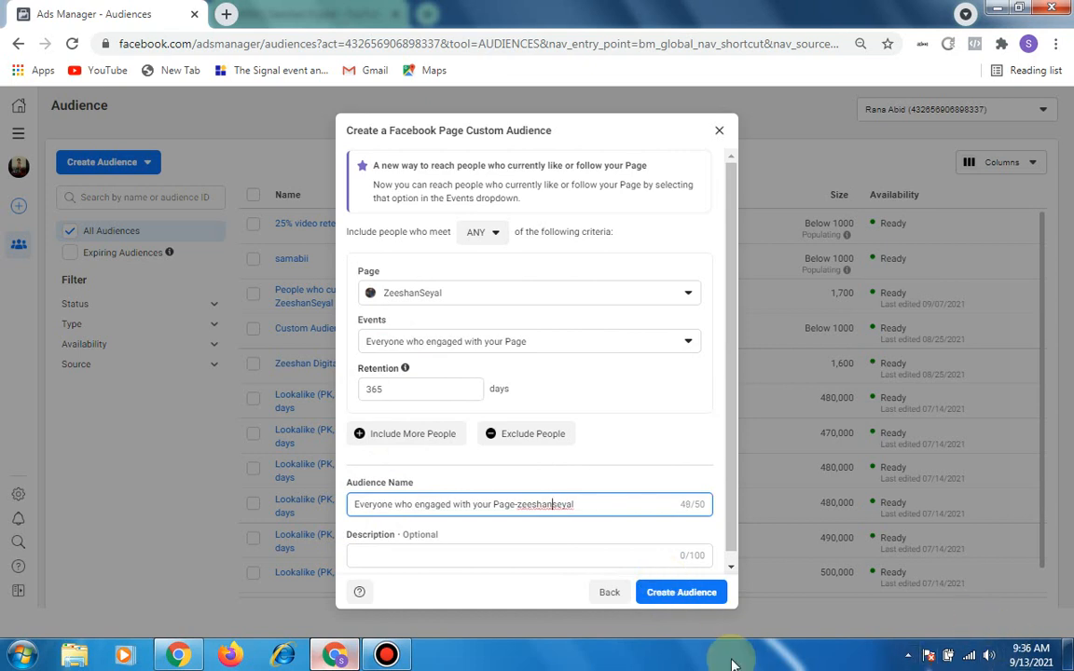
{"action": "left_click", "coordinate": [686, 596]}
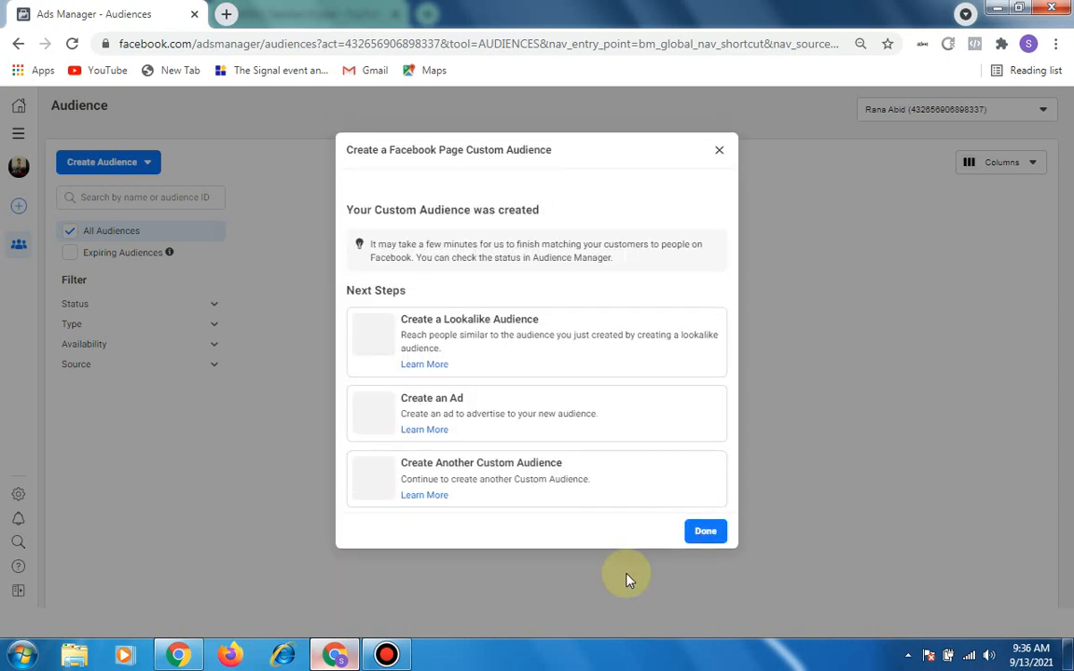
{"action": "left_click", "coordinate": [705, 533]}
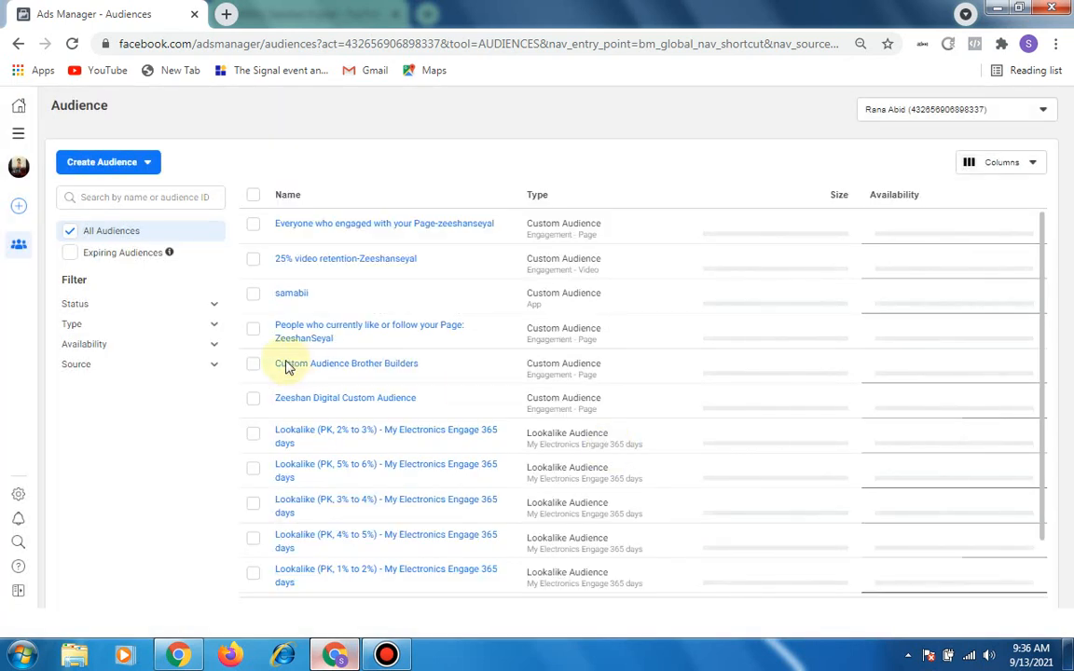
Start another custom audience with Instagram account as its source
{"action": "left_click", "coordinate": [138, 165]}
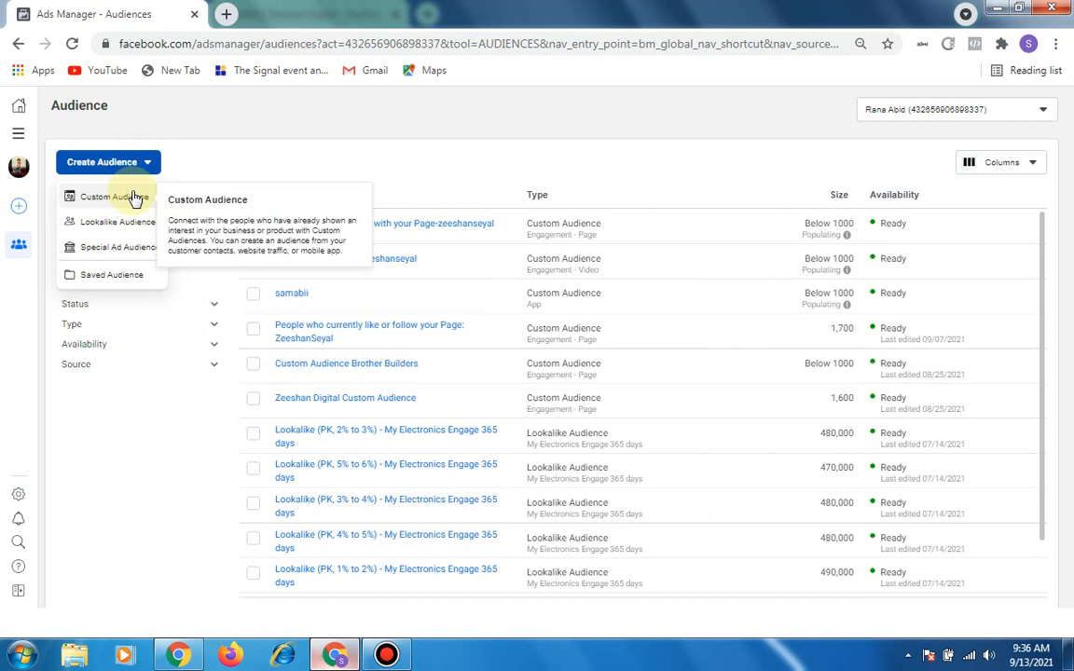
{"action": "left_click", "coordinate": [135, 198]}
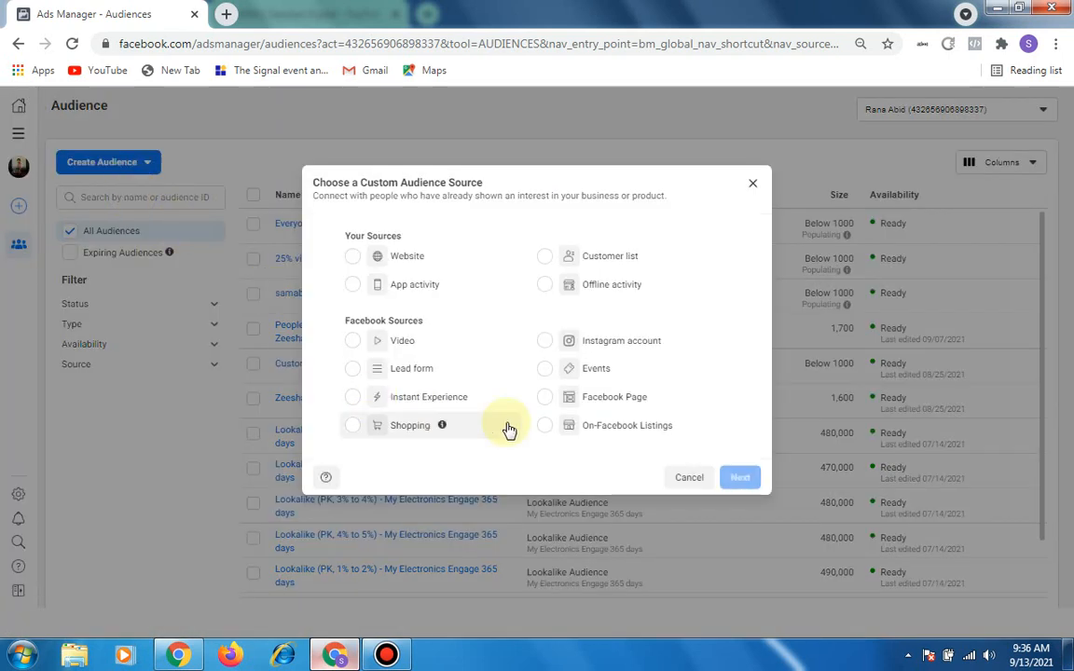
{"action": "left_click", "coordinate": [546, 342]}
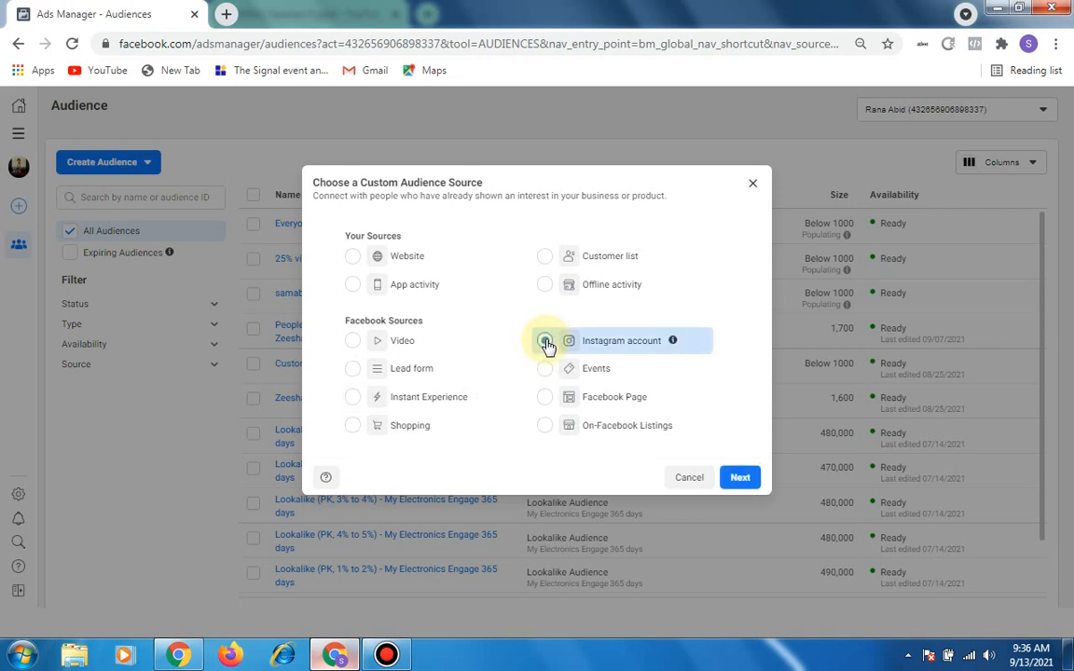
{"action": "left_click", "coordinate": [731, 475]}
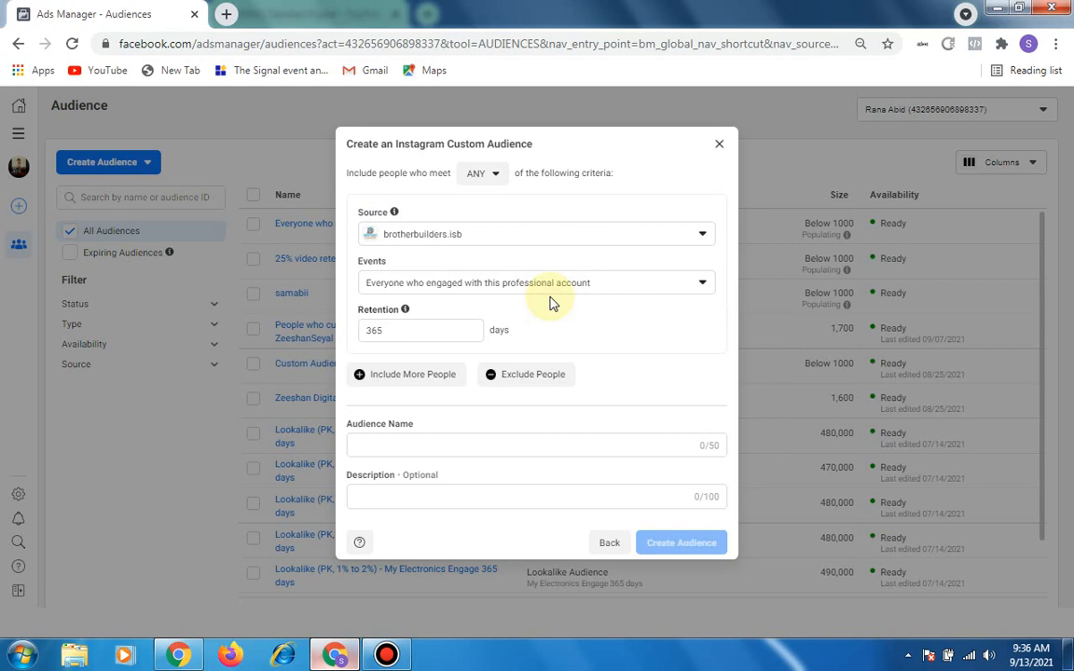
Review the connected Instagram accounts and engagement events, and try to switch the source to the last listed account
{"action": "left_click", "coordinate": [549, 237]}
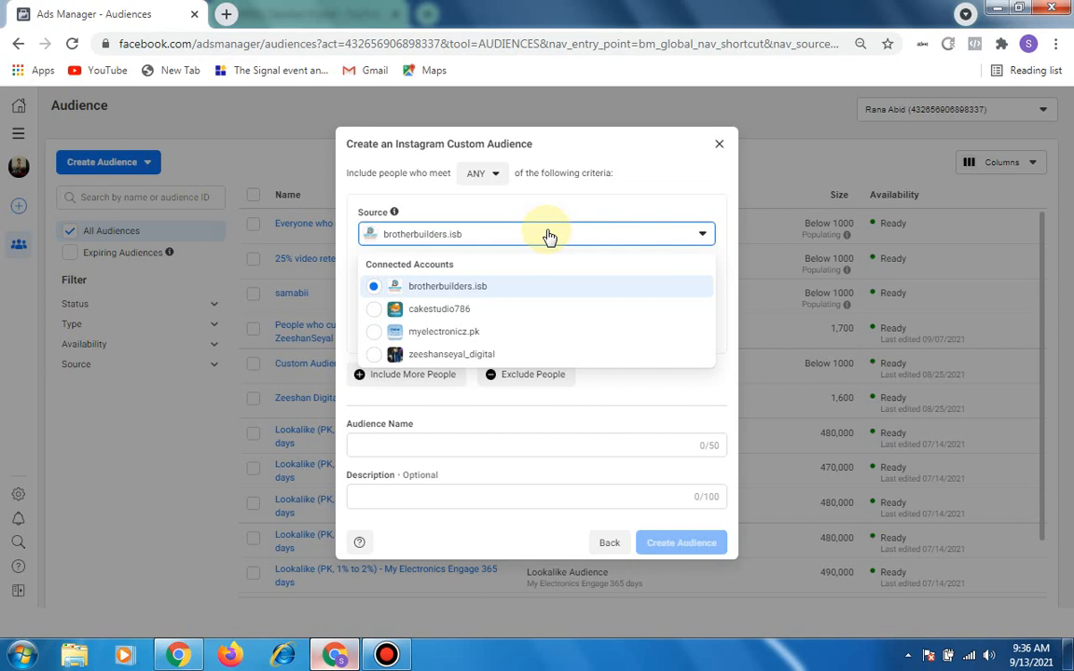
{"action": "left_click", "coordinate": [549, 235]}
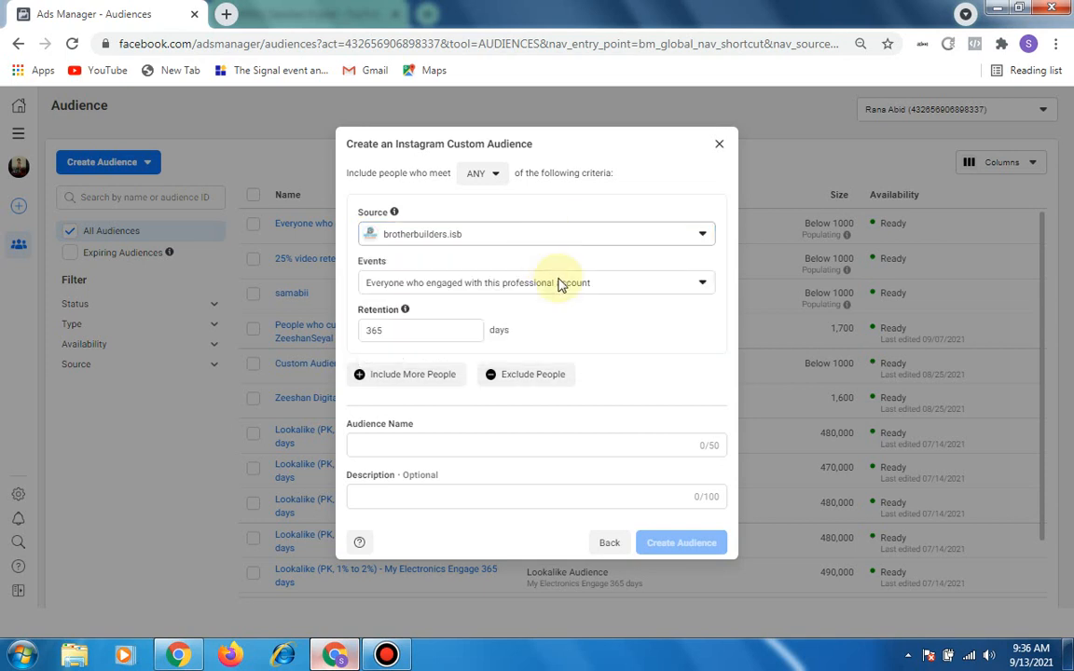
{"action": "left_click", "coordinate": [651, 291]}
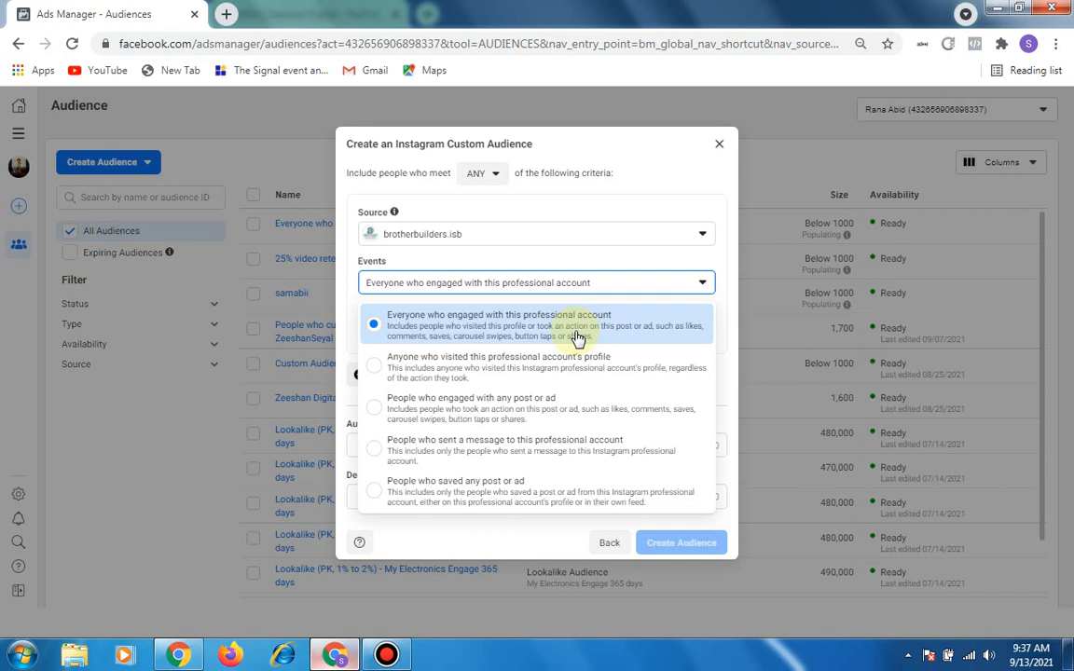
{"action": "left_click", "coordinate": [562, 247]}
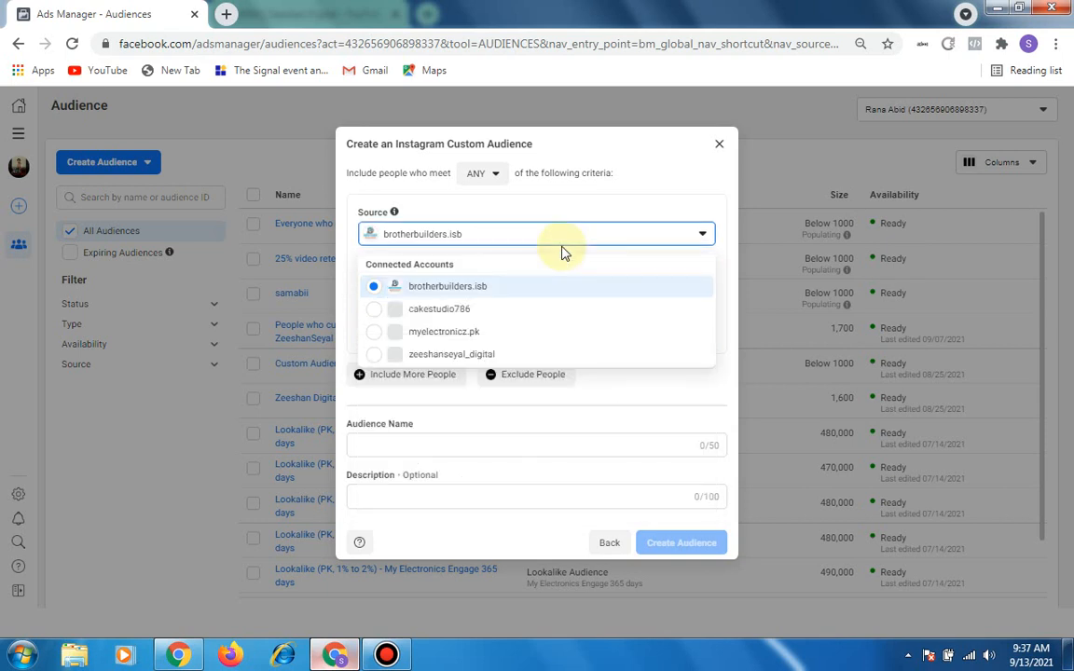
{"action": "left_click", "coordinate": [374, 354]}
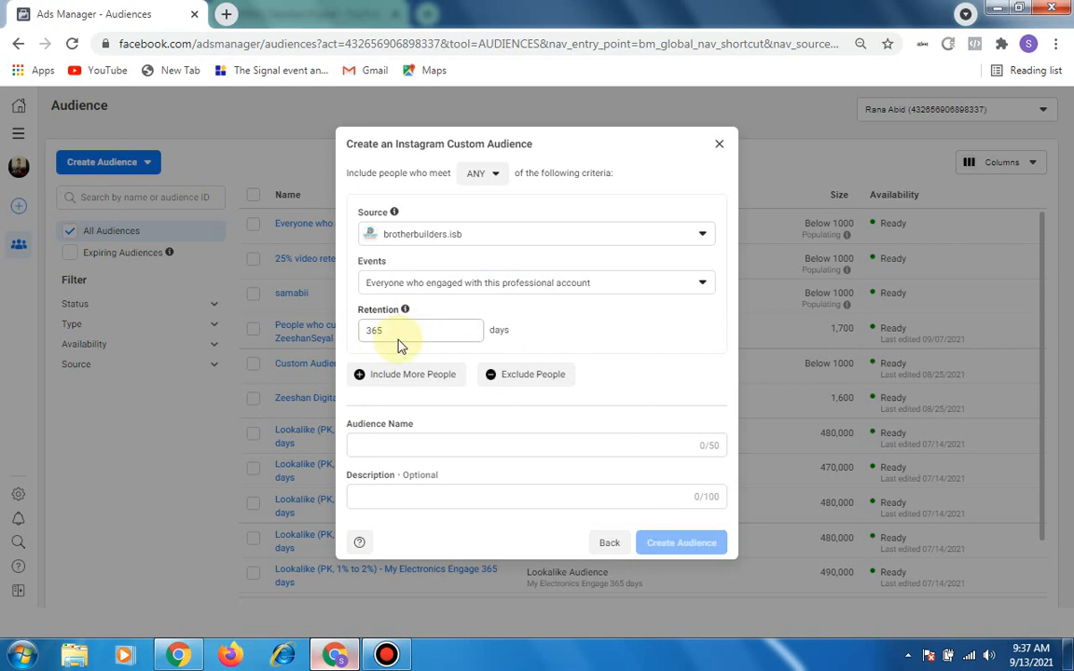
Set the Instagram audience's retention to 30 days
{"action": "double_click", "coordinate": [374, 331]}
{"action": "type", "text": "30"}
{"action": "left_click", "coordinate": [537, 329]}
Copy the event text "Everyone who engaged with this professional account" into the Instagram audience's name
{"action": "left_click_drag", "start_coordinate": [602, 294], "coordinate": [379, 295]}
{"action": "key", "text": "ctrl+c"}
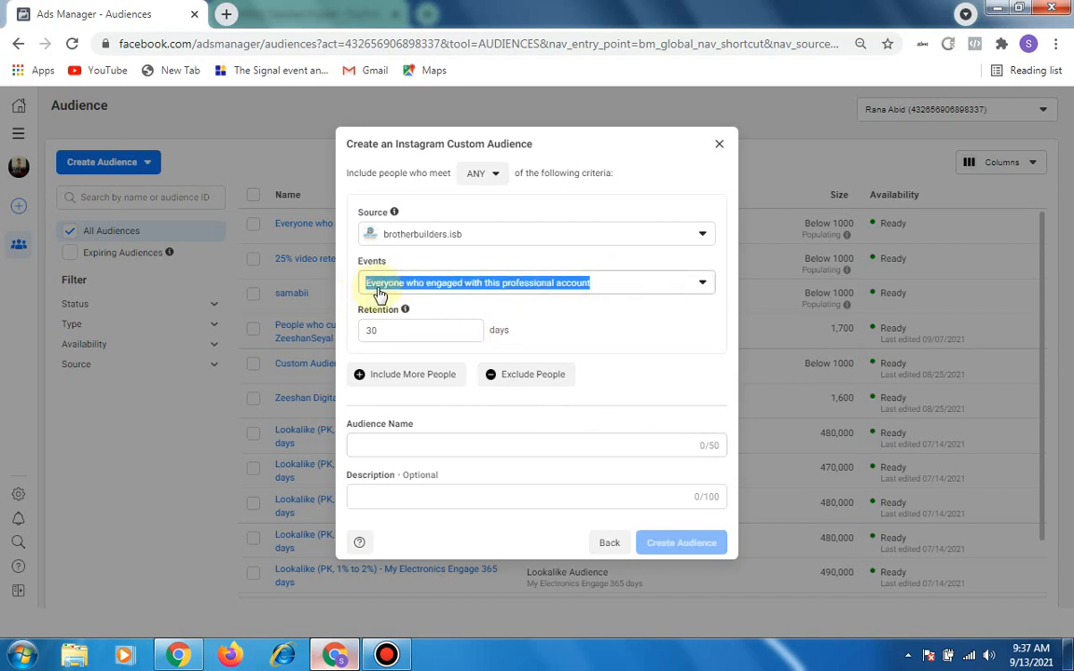
{"action": "right_click", "coordinate": [415, 293]}
{"action": "left_click", "coordinate": [438, 298]}
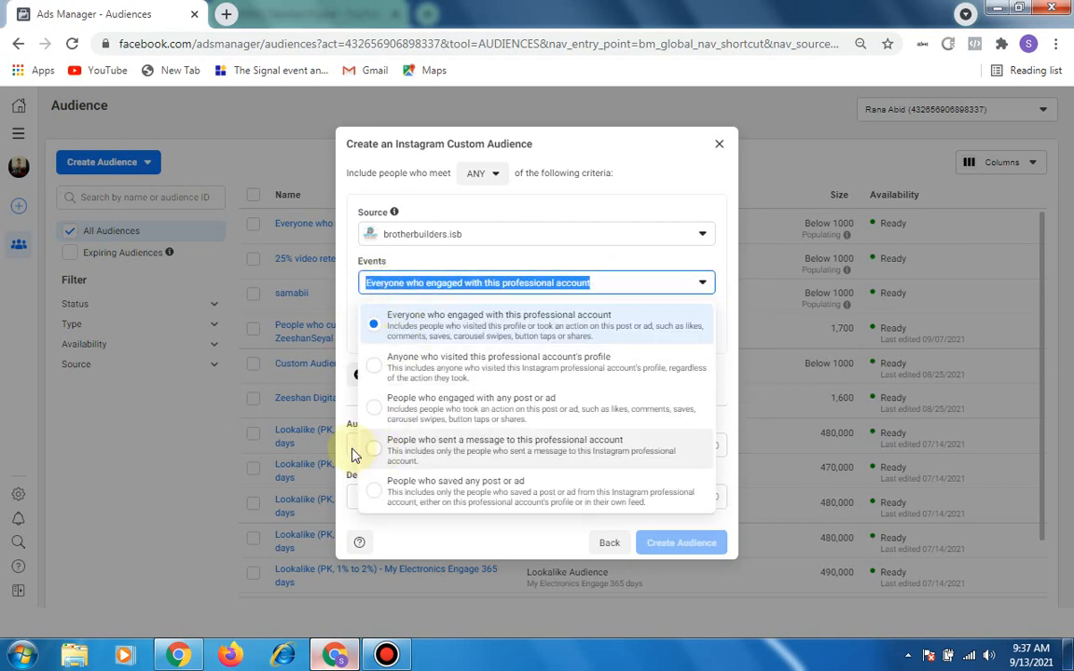
{"action": "left_click", "coordinate": [353, 453]}
{"action": "left_click", "coordinate": [355, 447]}
{"action": "right_click", "coordinate": [356, 445]}
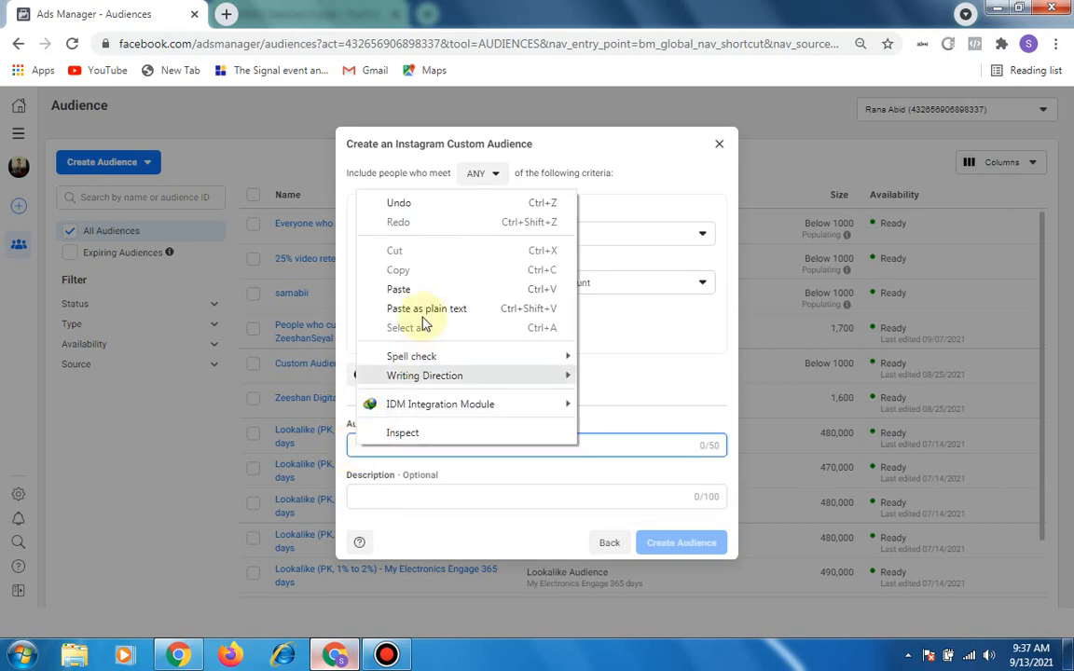
{"action": "left_click", "coordinate": [420, 290]}
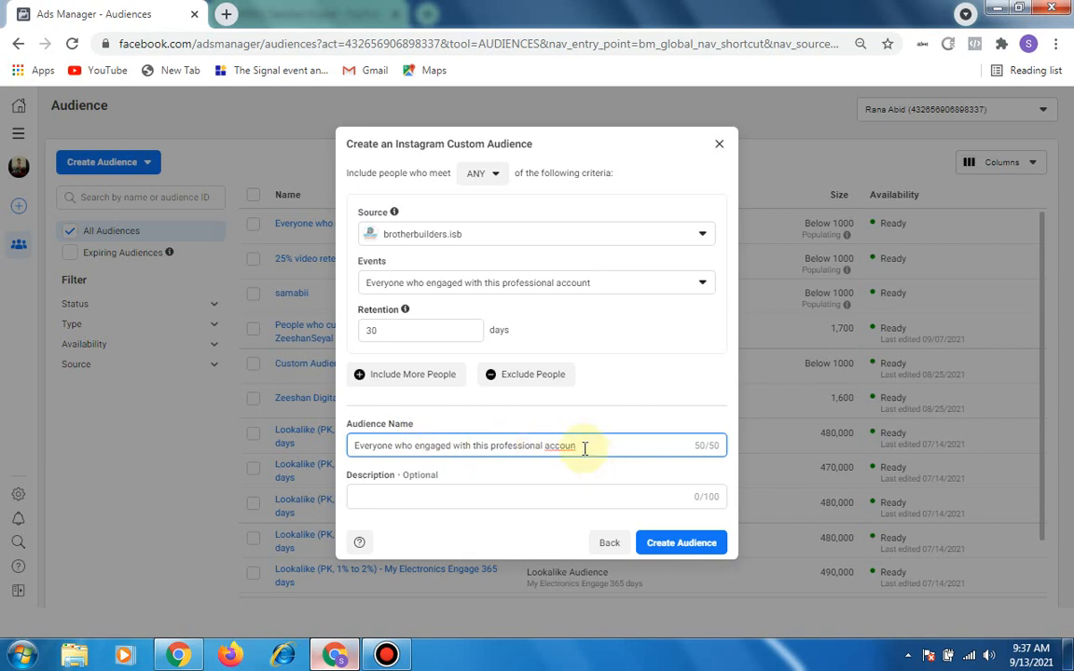
Shorten the audience name to "Everyone who engaged with this professional", create the Instagram audience, and finish the dialog
{"action": "key", "text": "BackSpace"}
{"action": "key", "text": "BackSpace"}
{"action": "key", "text": "BackSpace"}
{"action": "key", "text": "BackSpace"}
{"action": "key", "text": "BackSpace"}
{"action": "key", "text": "BackSpace"}
{"action": "left_click", "coordinate": [671, 544]}
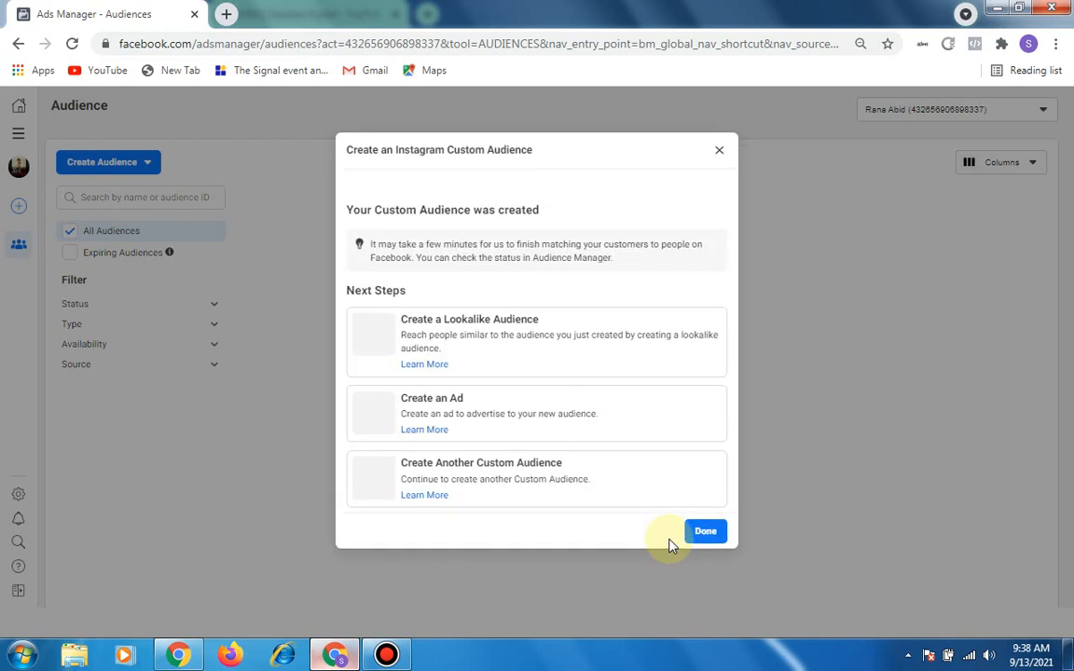
{"action": "left_click", "coordinate": [707, 544]}
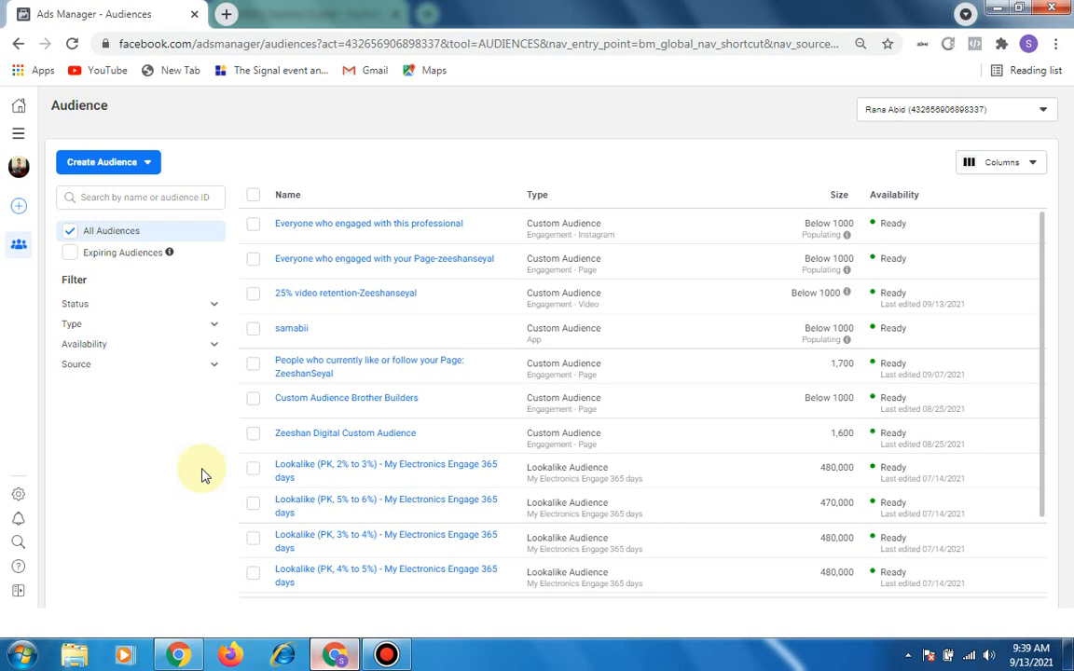
{"action": "left_click", "coordinate": [386, 655]}
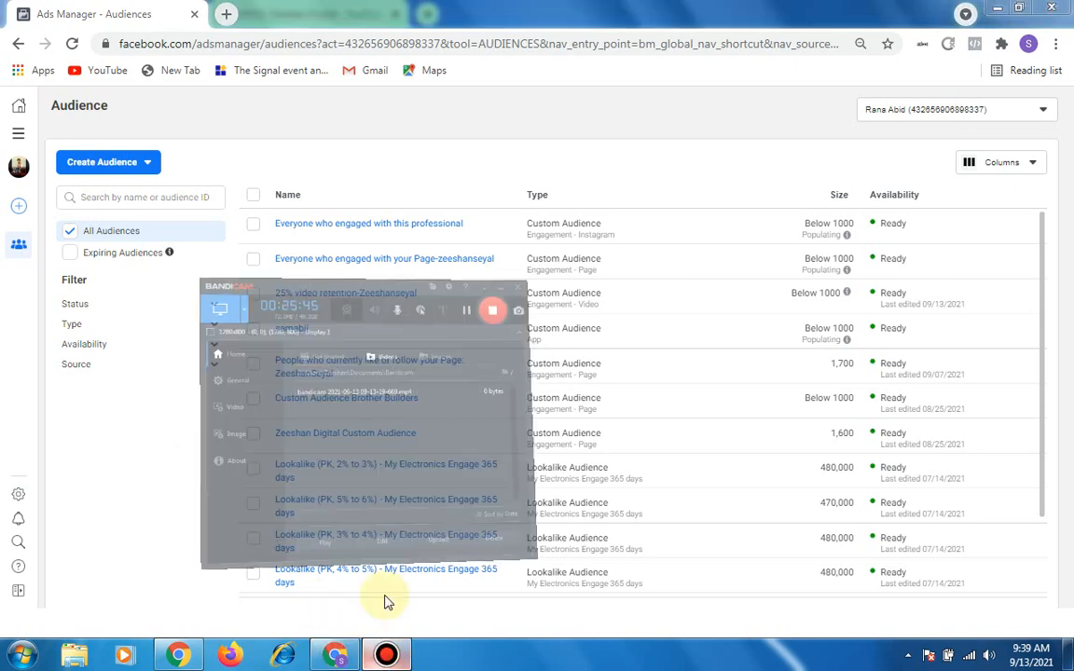